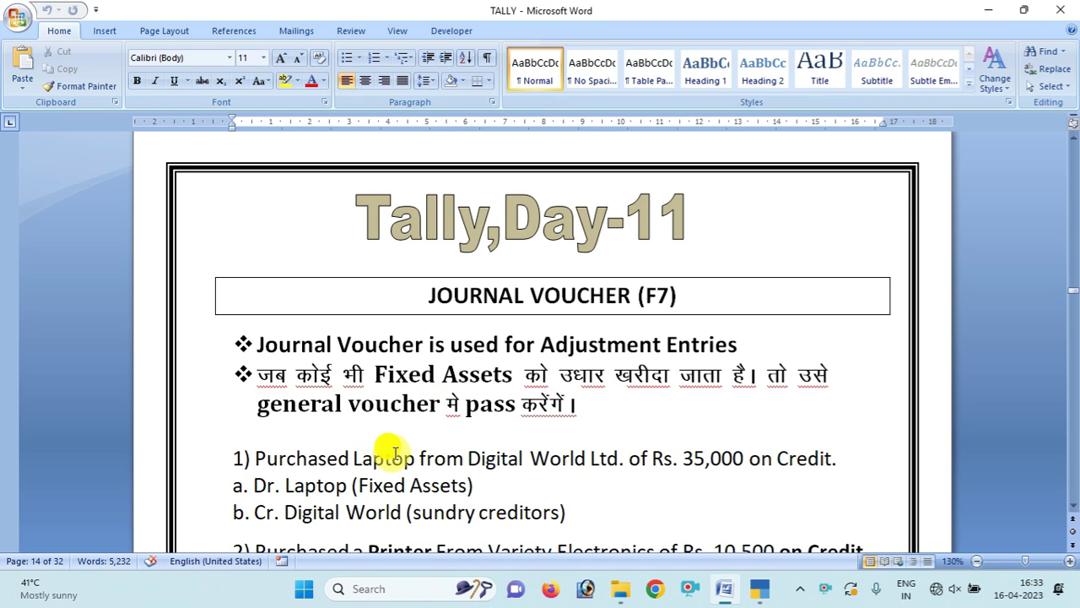
# Step: Read the first journal voucher exercise about the laptop purchase from Digital World, including its credit terms
pyautogui.scroll(-3, 279, 498)
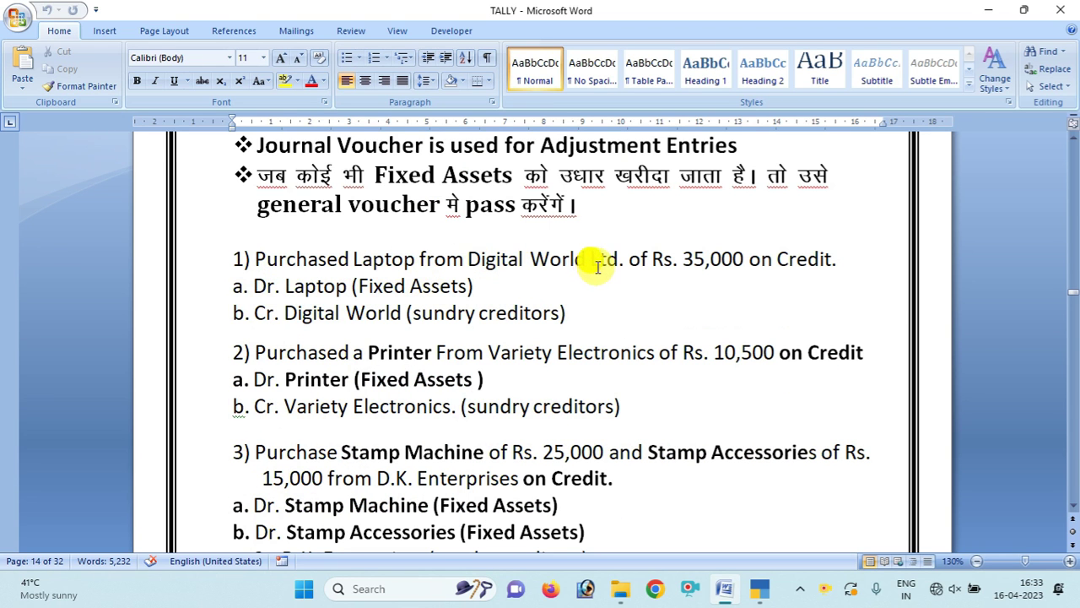
pyautogui.moveTo(773, 264); pyautogui.dragTo(840, 270)
pyautogui.click(759, 285)
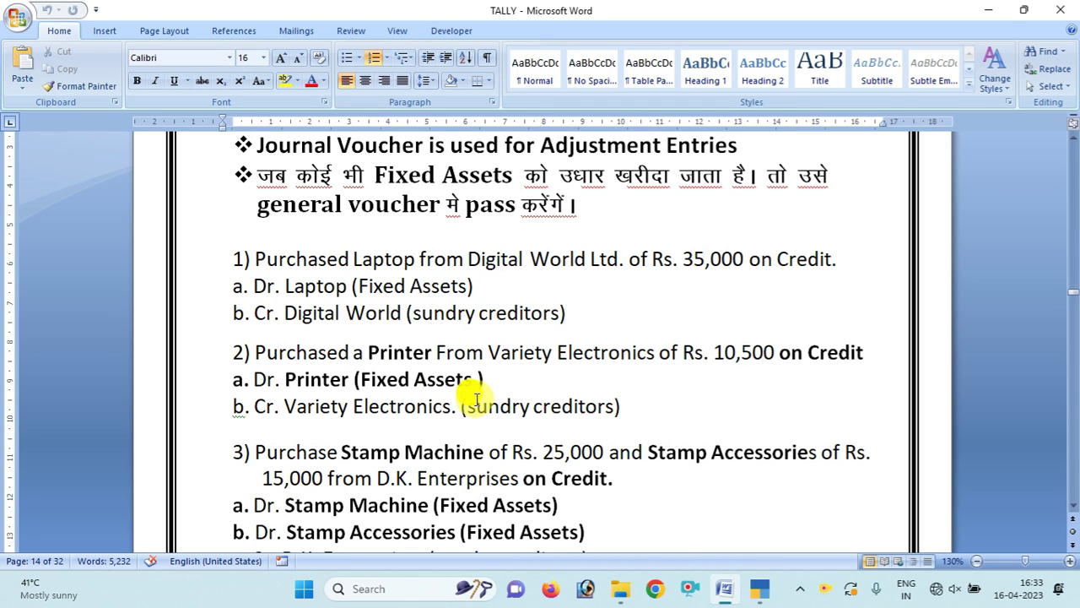
# Step: Switch to TallyPrime and open a new Journal voucher for entry
pyautogui.click(757, 591)
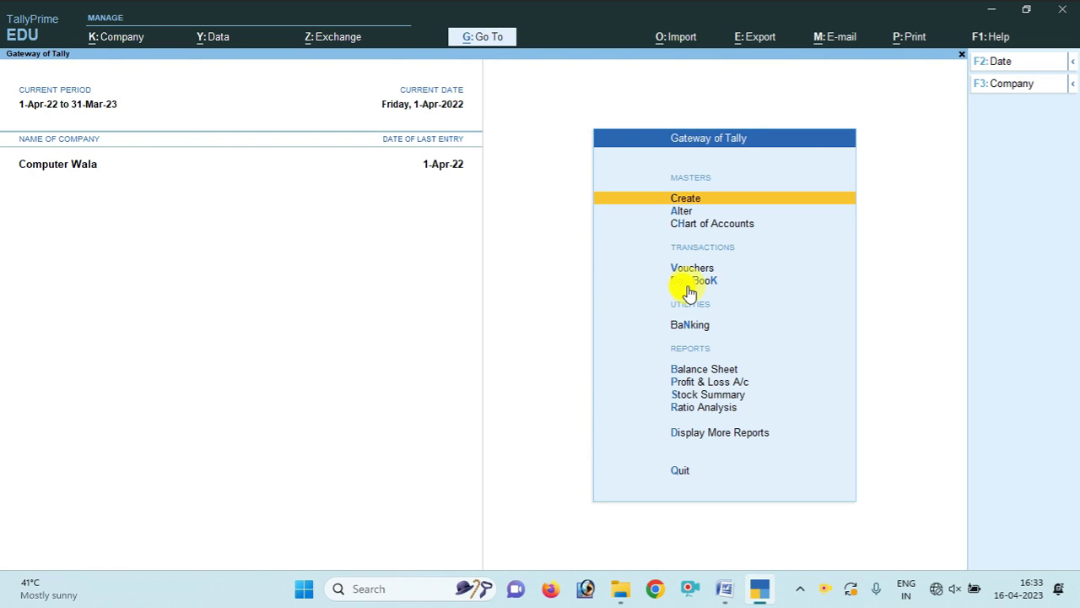
pyautogui.press('Down')
pyautogui.press('Down')
pyautogui.press('Down')
pyautogui.press('Down')
pyautogui.press('Up')
pyautogui.press('Return')
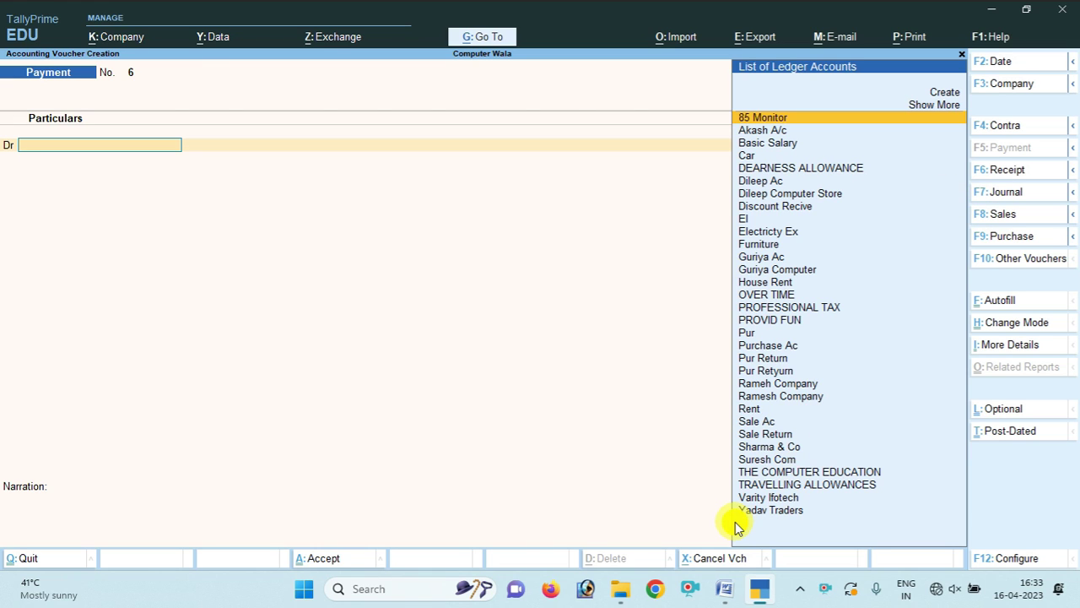
pyautogui.press('F7')
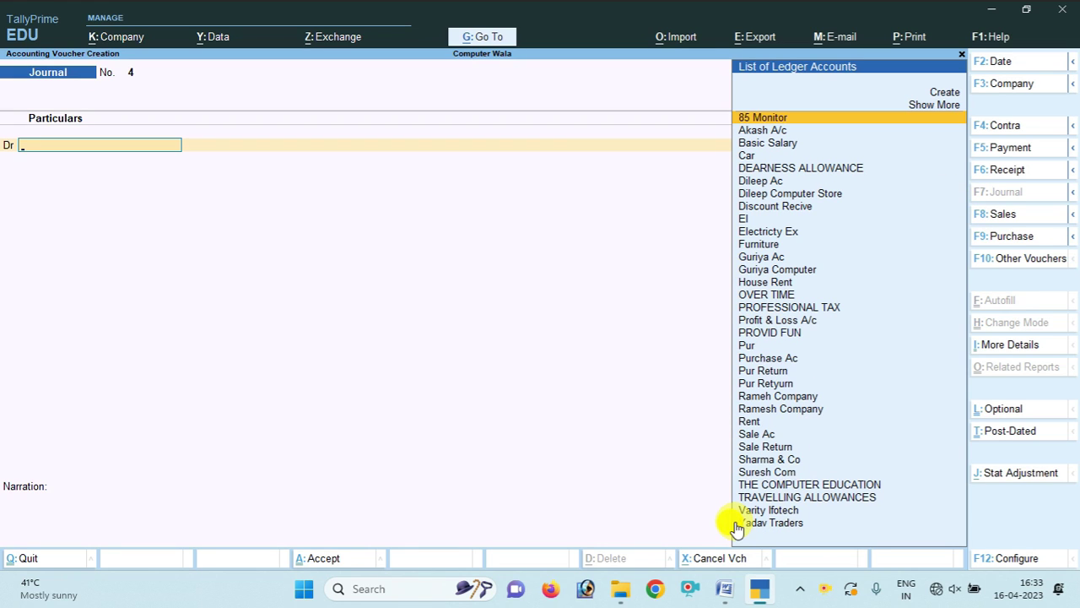
# Step: Recheck the laptop purchase exercise in the Word notes and return to the journal voucher in TallyPrime
pyautogui.click(724, 589)
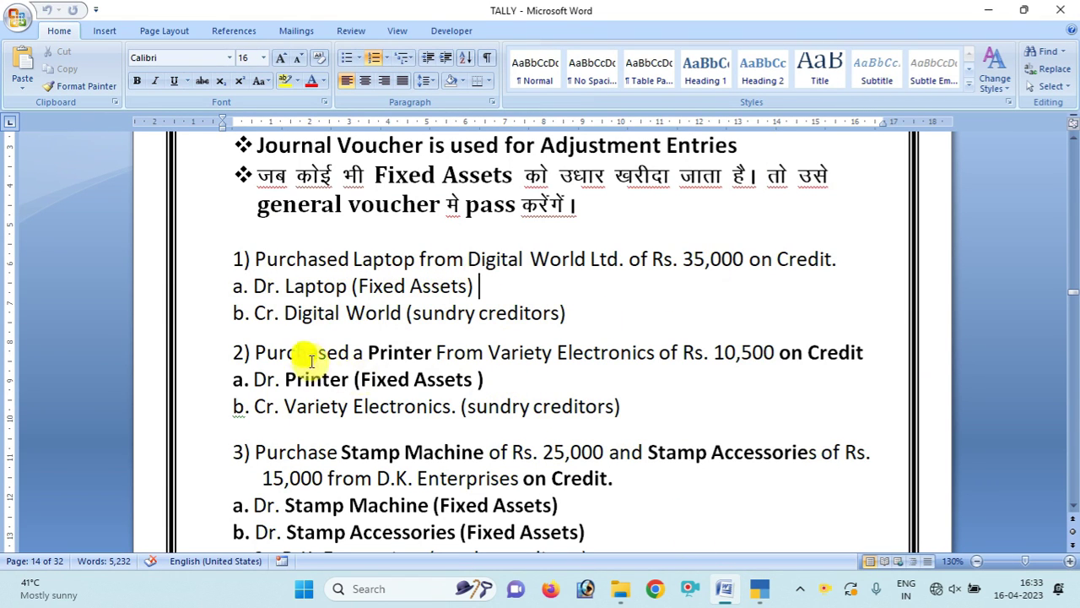
pyautogui.click(724, 594)
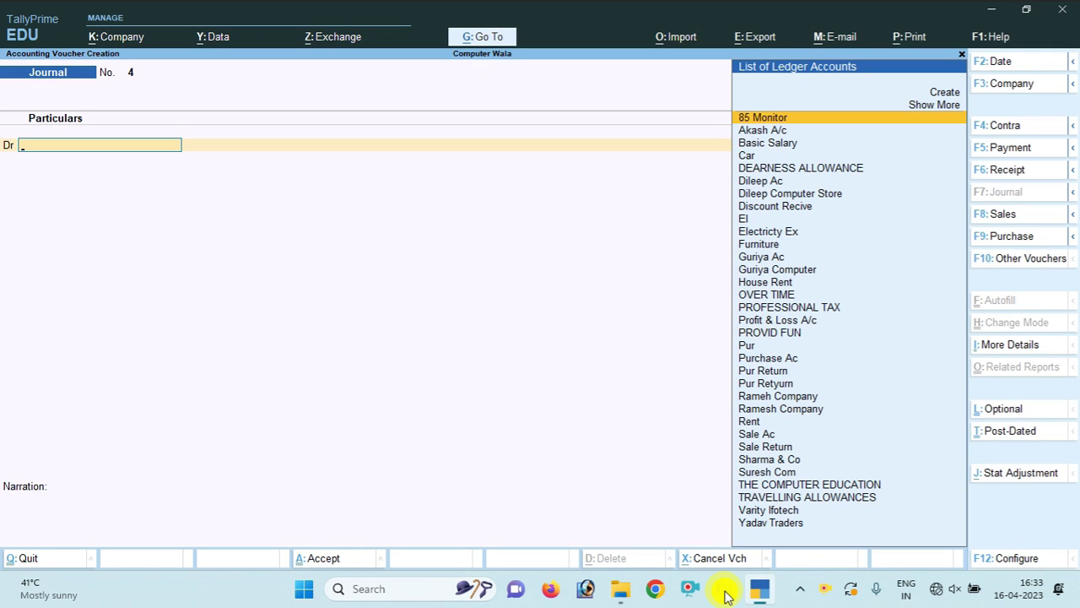
pyautogui.click(724, 593)
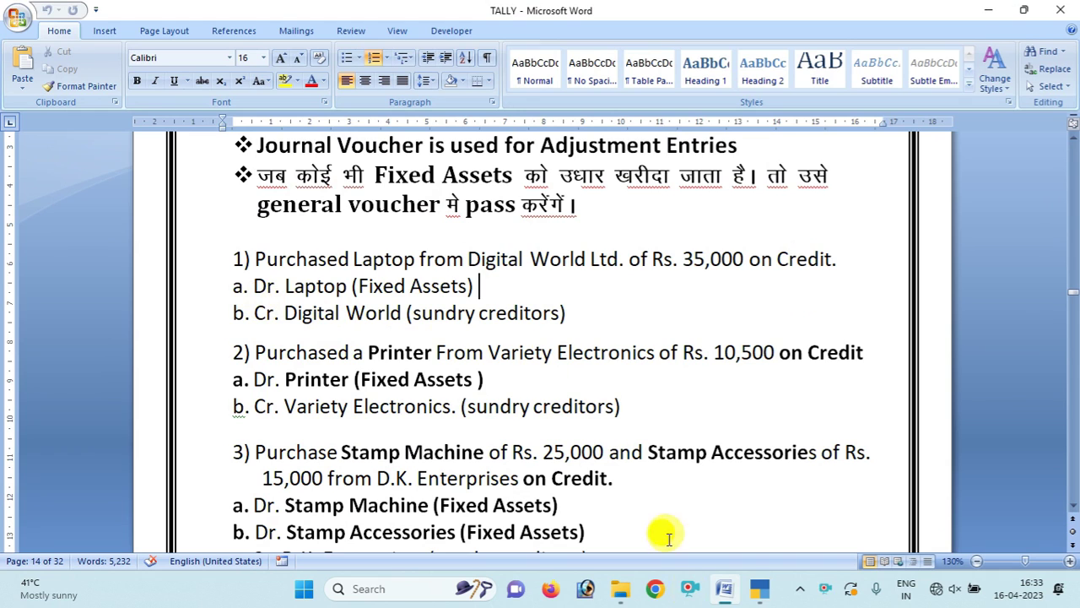
pyautogui.click(726, 593)
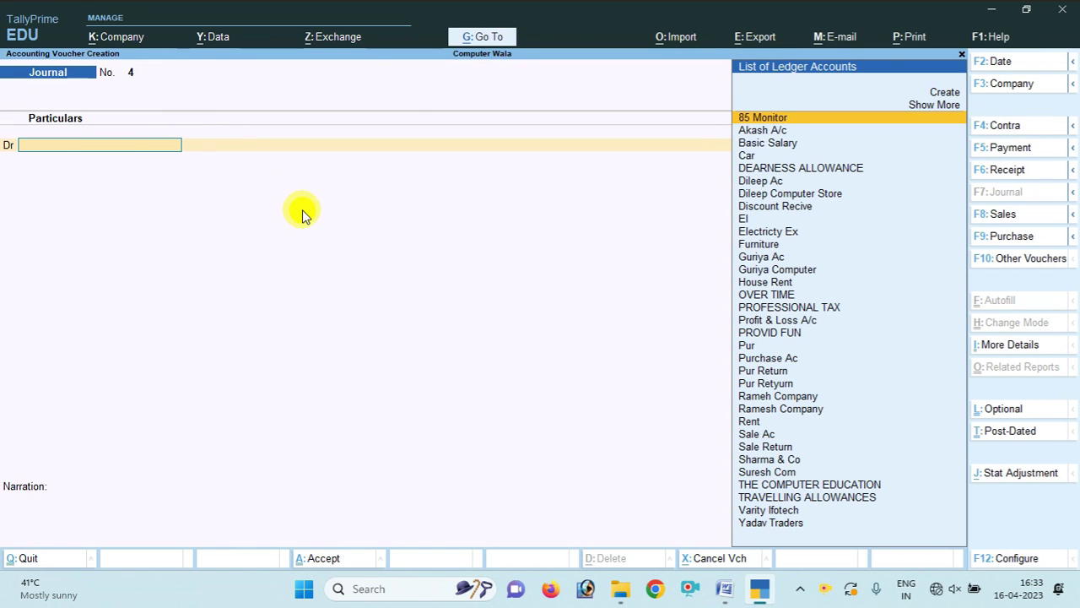
# Step: Create a ledger named Laptop under Fixed Assets for the voucher's debit line, with GST taxability Unknown
pyautogui.press('Up')
pyautogui.press('Return')
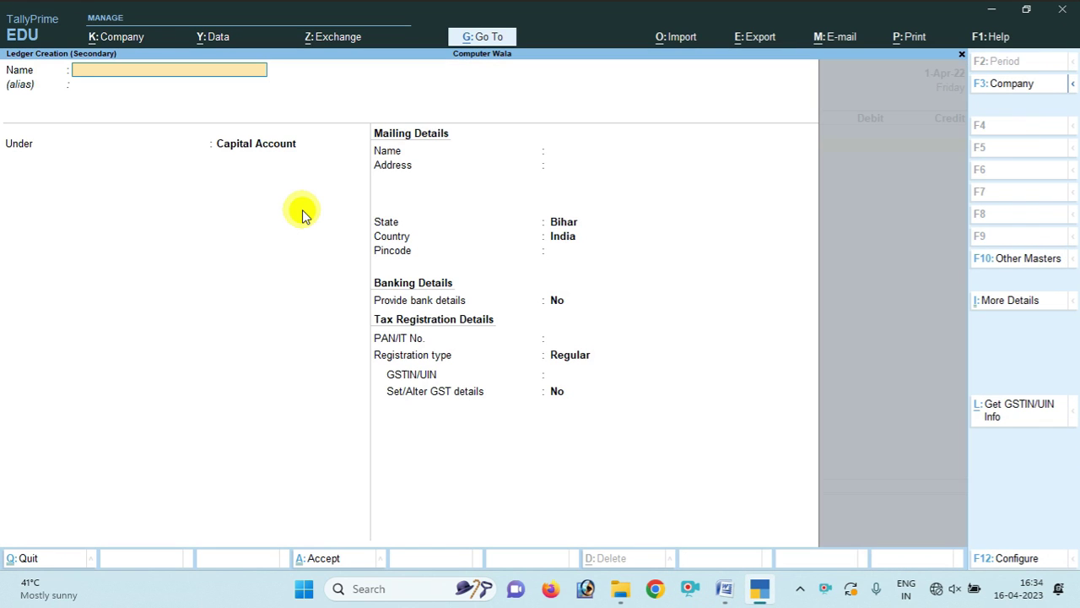
pyautogui.write('Laptop')
pyautogui.press('Return')
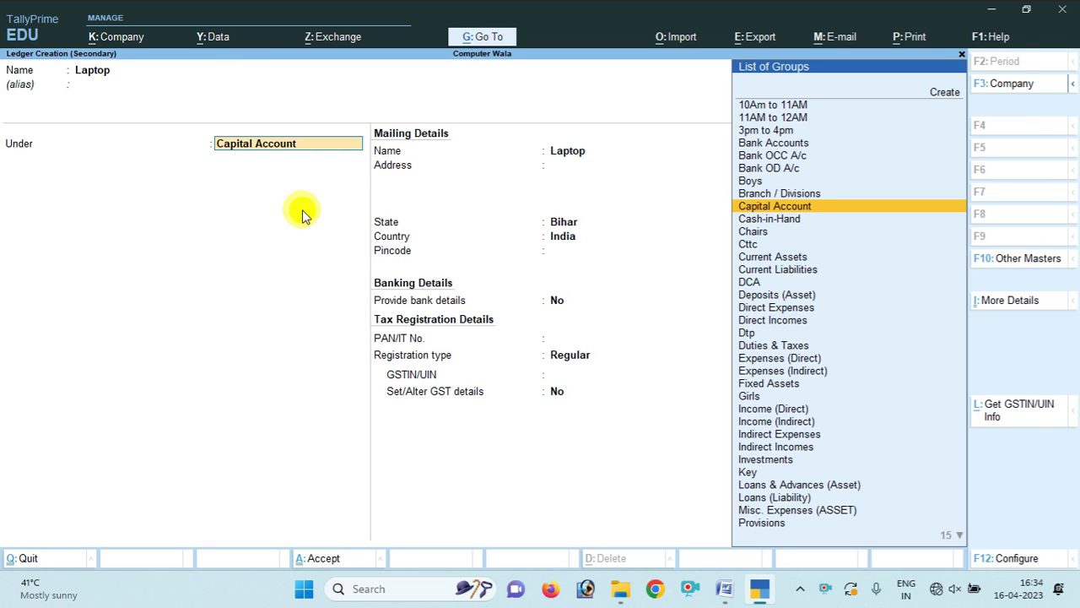
pyautogui.write('F')
pyautogui.press('Return')
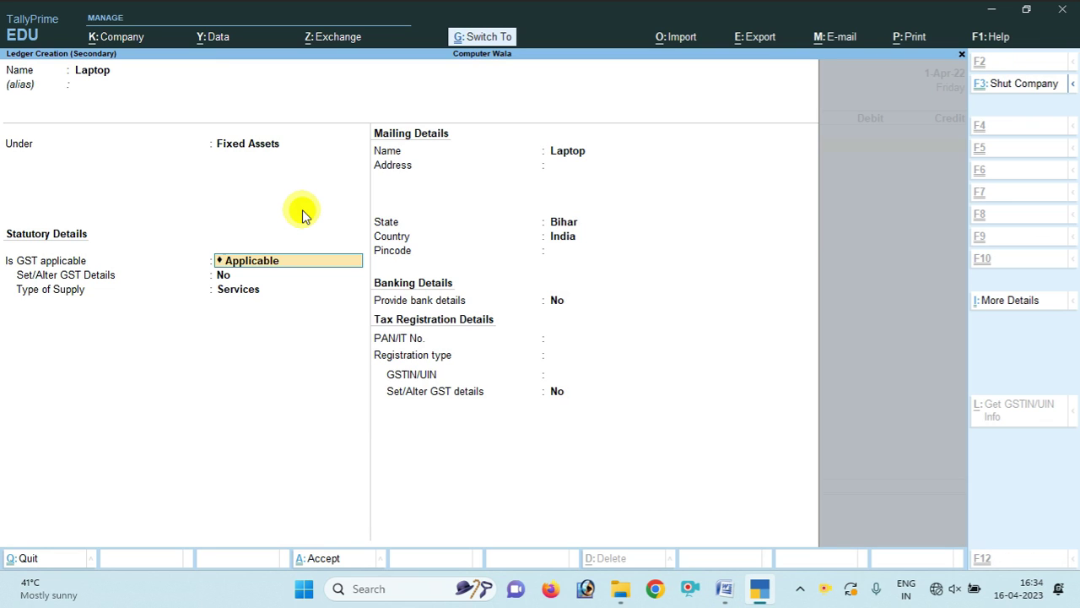
pyautogui.press('Return')
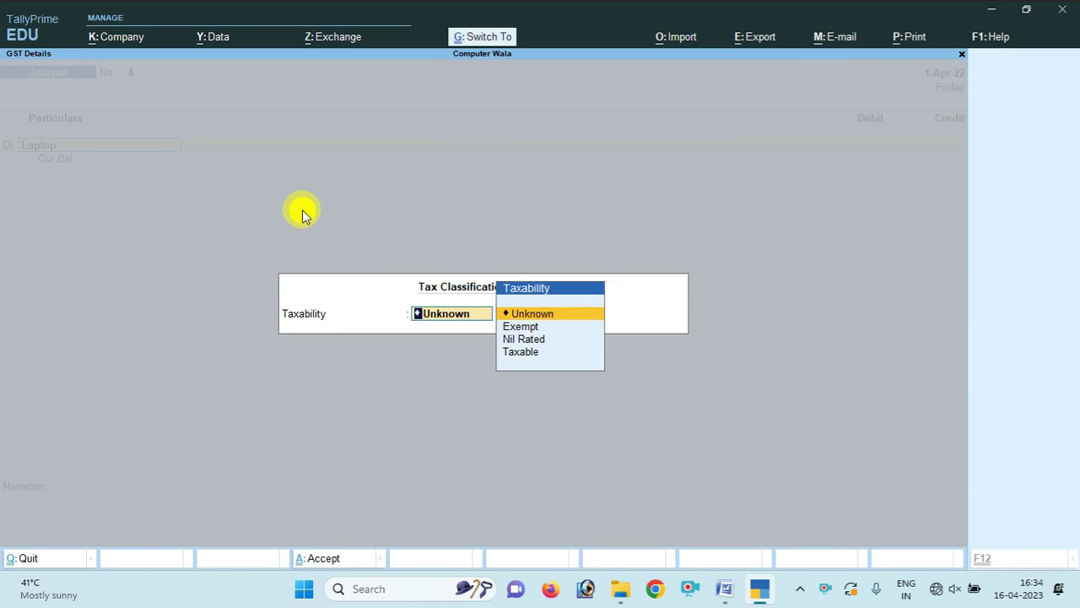
pyautogui.hotkey('ctrl', 'a')
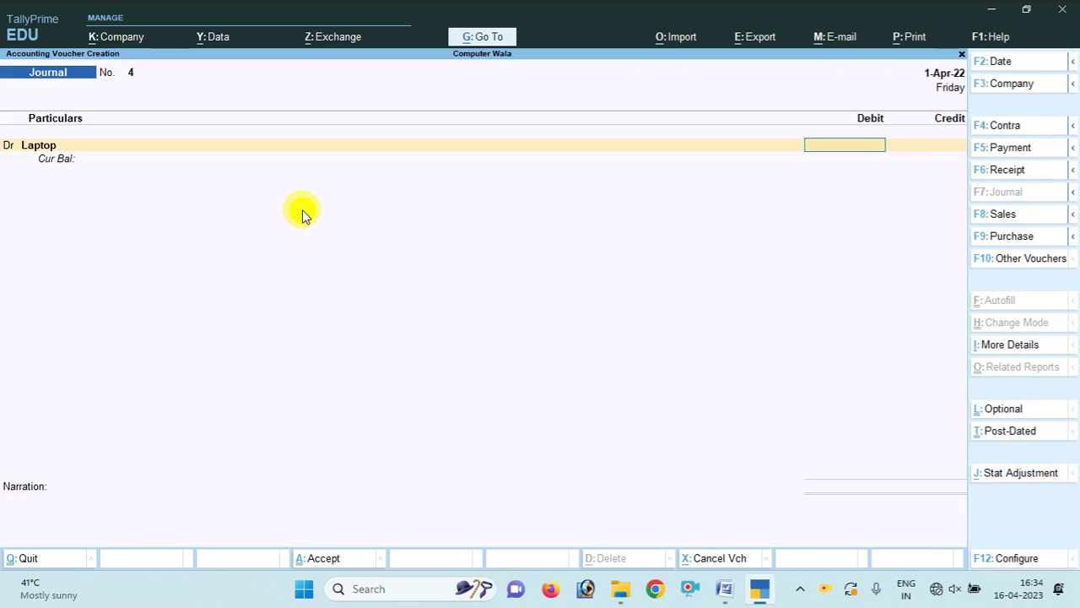
# Step: Debit the Laptop ledger with 35000 in the journal voucher
pyautogui.write('35000')
pyautogui.press('Return')
pyautogui.press('Return')
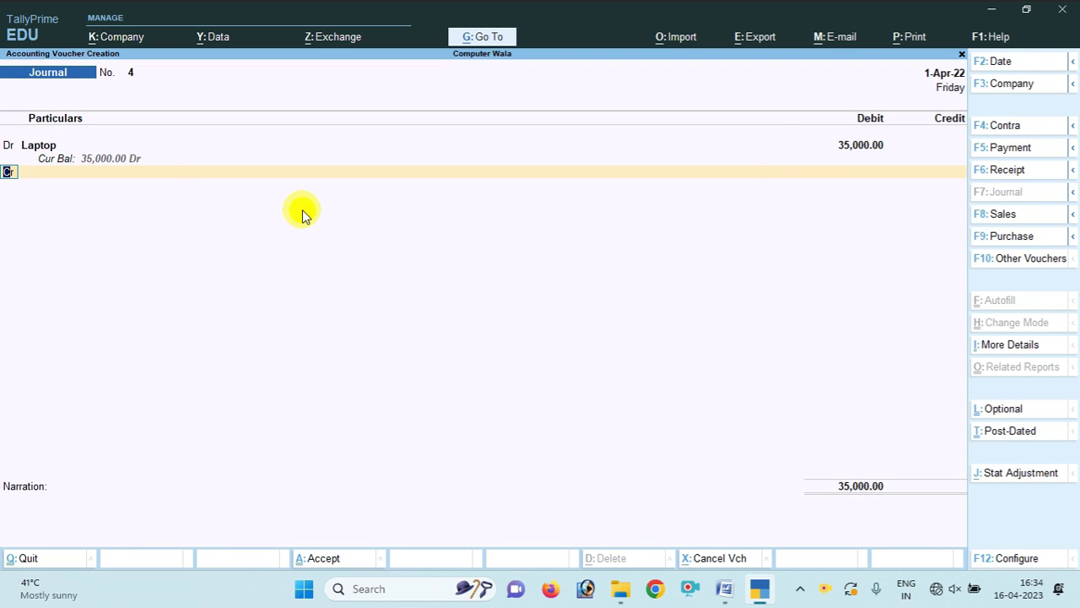
# Step: Create a Digital World ledger under Sundry Creditors, credit it with 35,000 and save the journal voucher
pyautogui.press('Up')
pyautogui.press('Up')
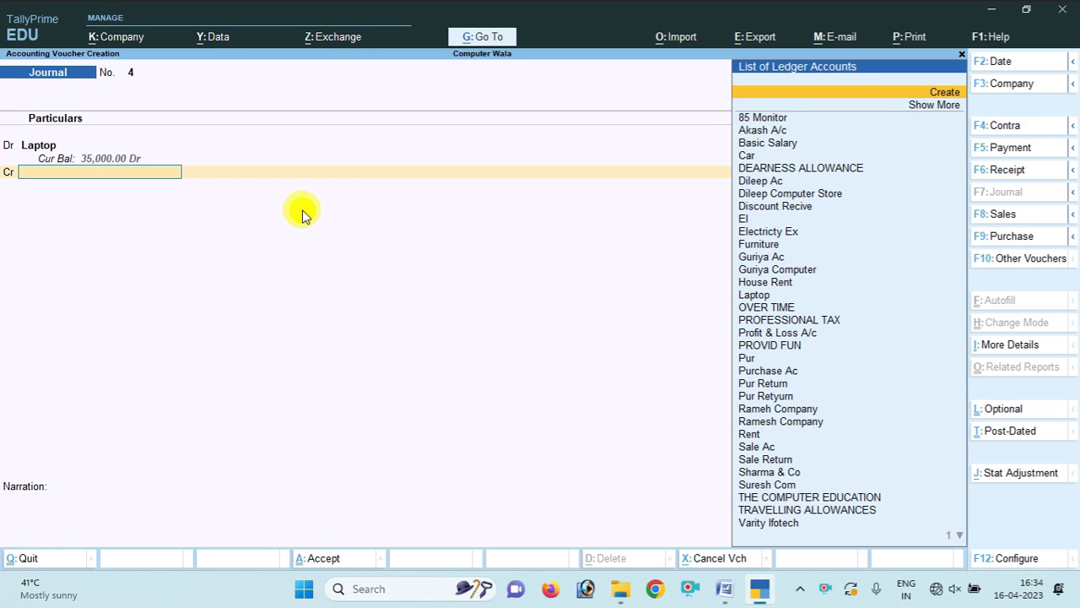
pyautogui.press('Return')
pyautogui.write('Di')
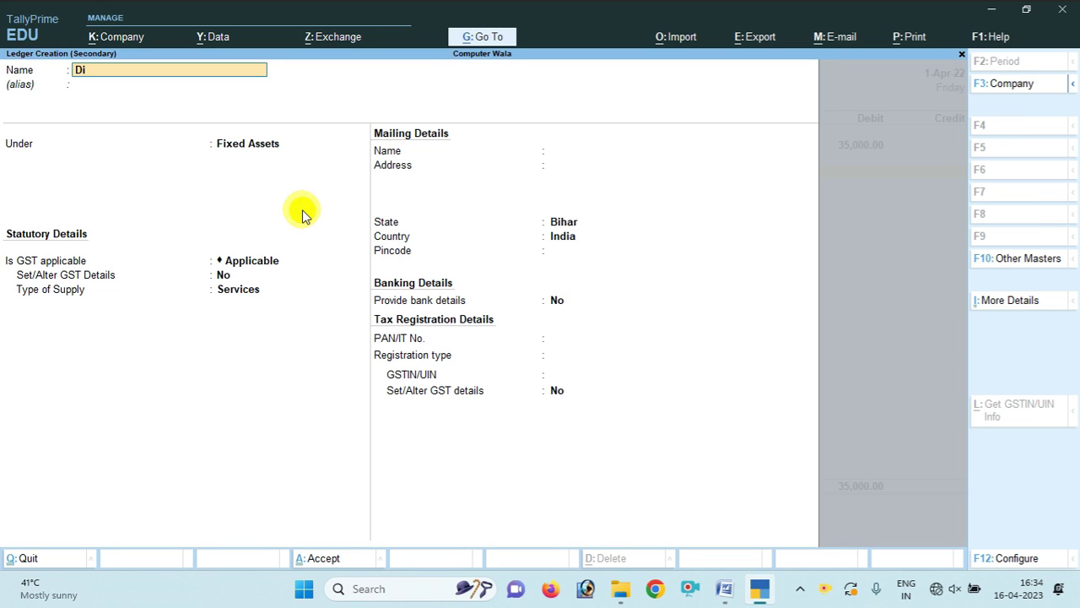
pyautogui.write('gital W')
pyautogui.press('Return')
pyautogui.press('Return')
pyautogui.write('Su')
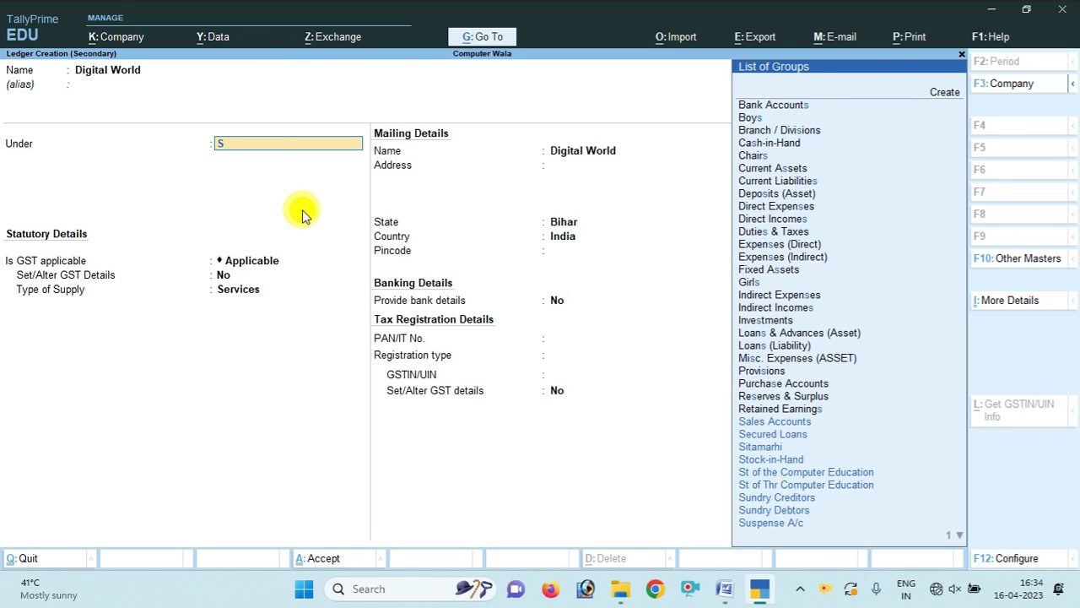
pyautogui.press('Down')
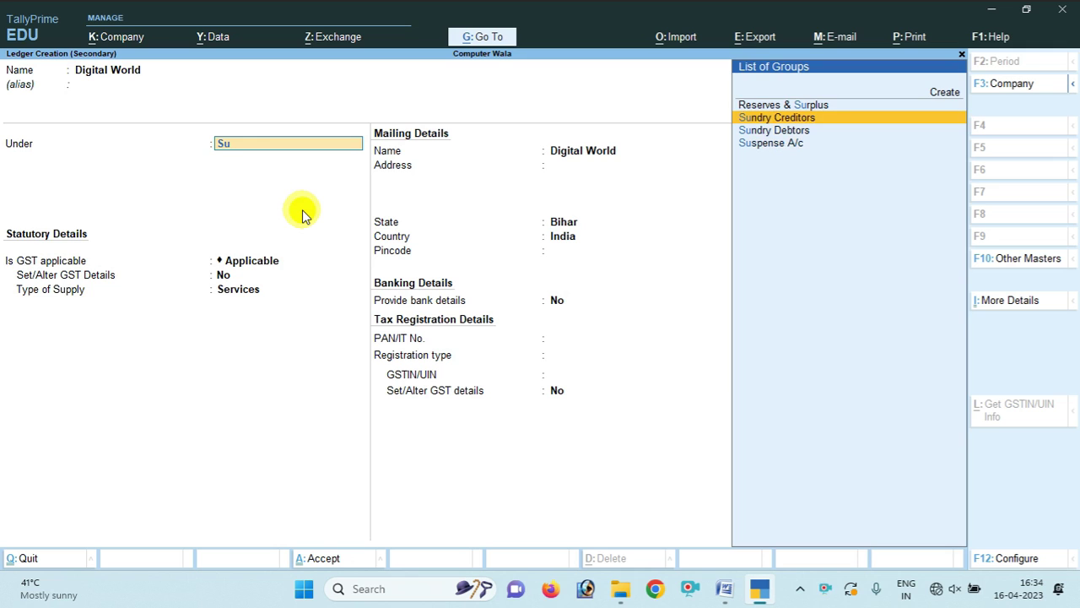
pyautogui.press('Return')
pyautogui.hotkey('ctrl', 'a')
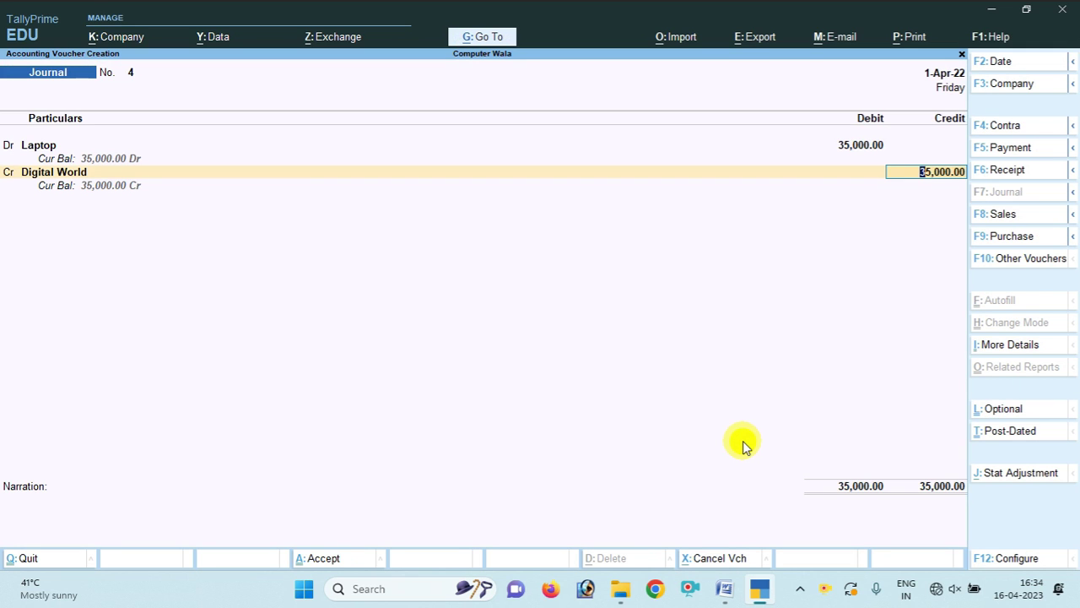
pyautogui.press('ctrl')
pyautogui.hotkey('ctrl', 'a')
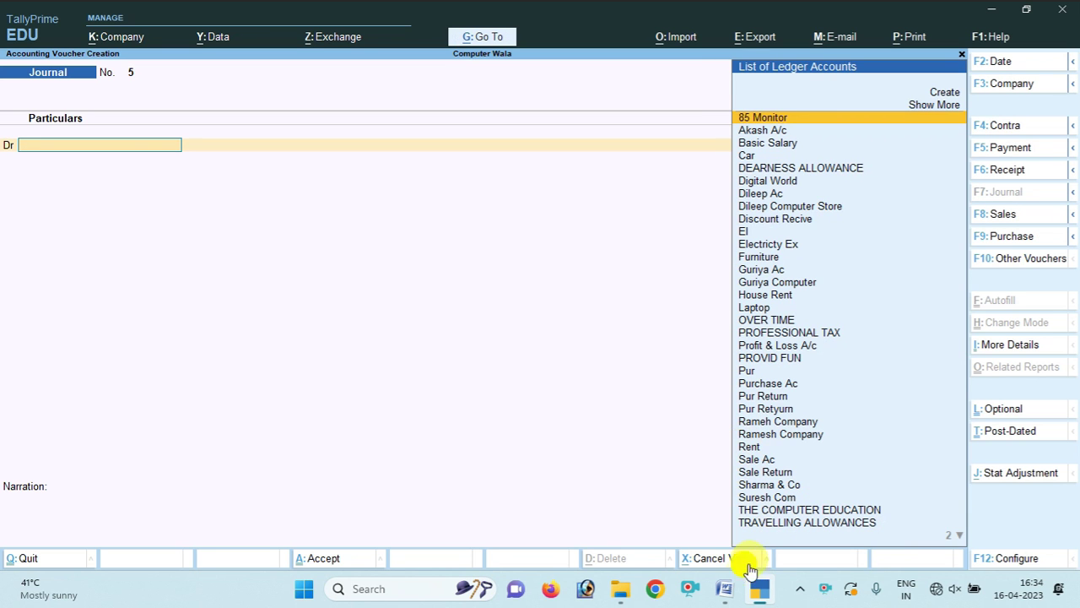
# Step: Consult the Word notes and, back in TallyPrime, create a Printer ledger under Fixed Assets for the debit line, with GST taxability Unknown
pyautogui.click(726, 588)
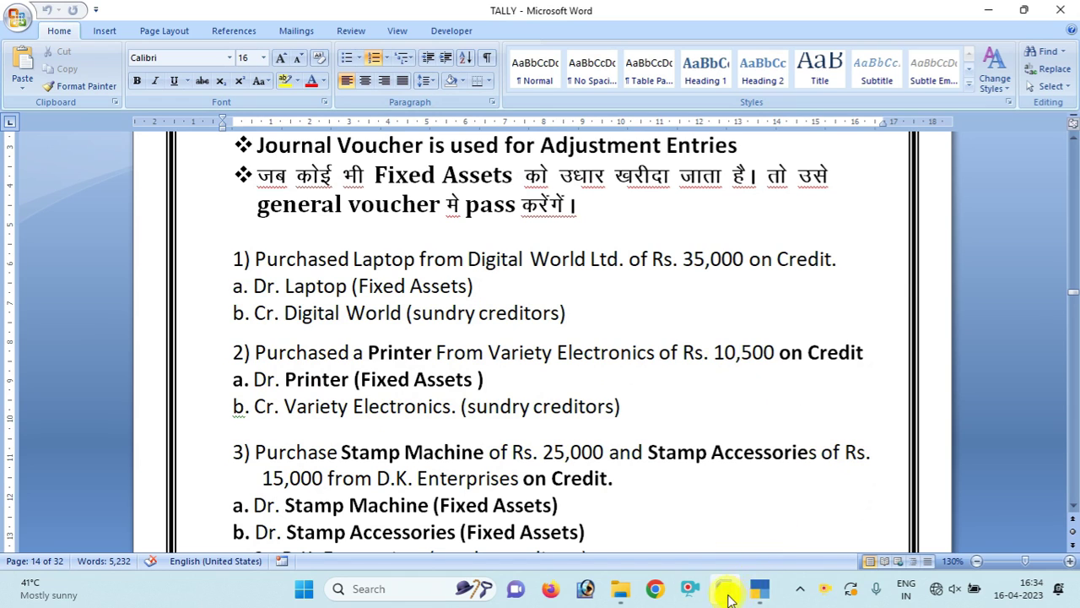
pyautogui.click(762, 588)
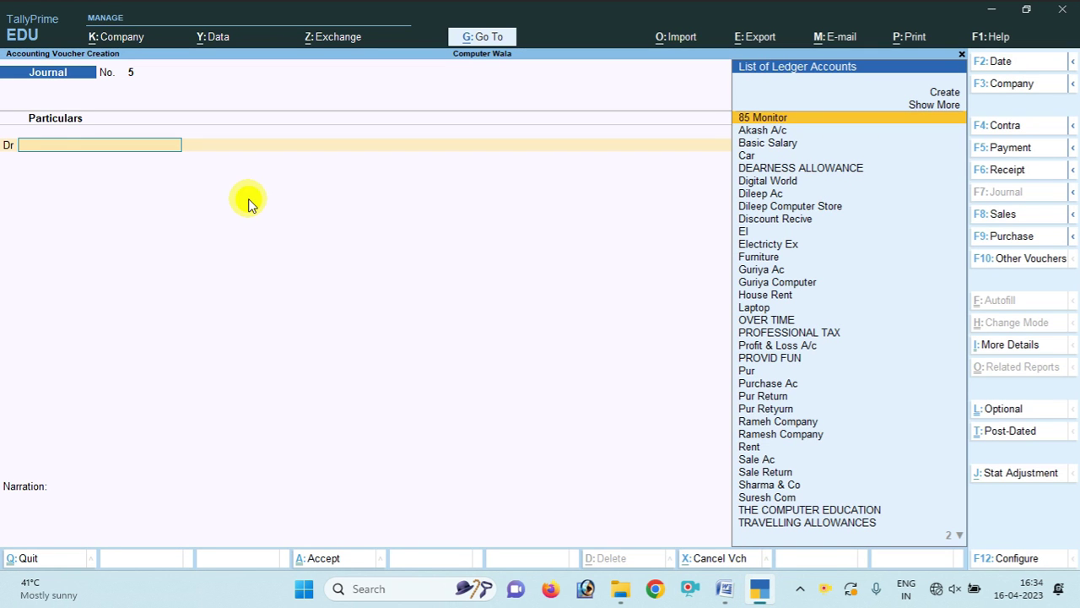
pyautogui.press('Up')
pyautogui.press('Up')
pyautogui.press('Return')
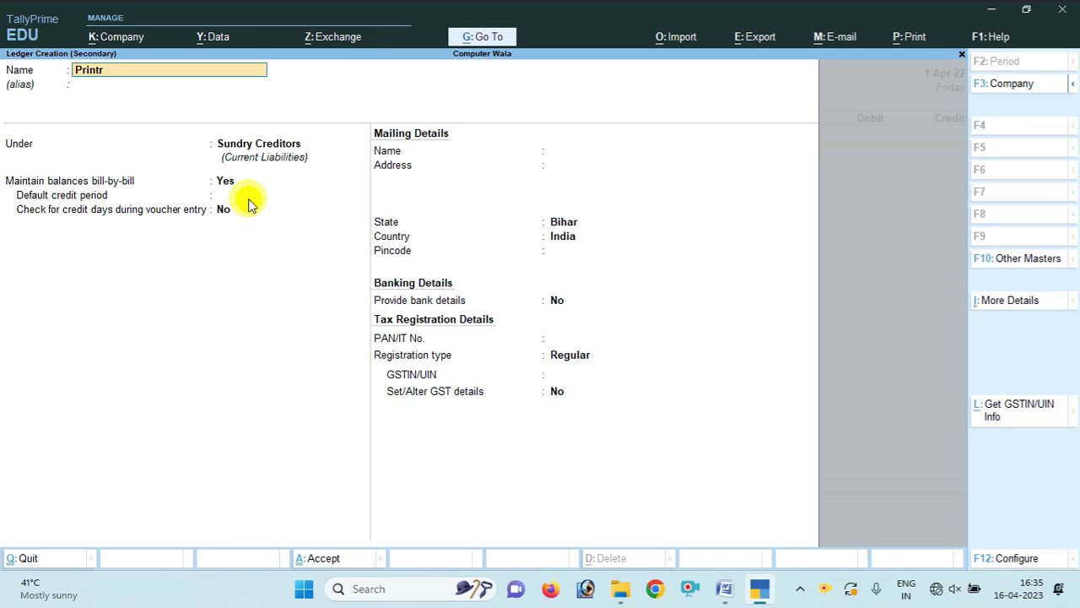
pyautogui.press('Return')
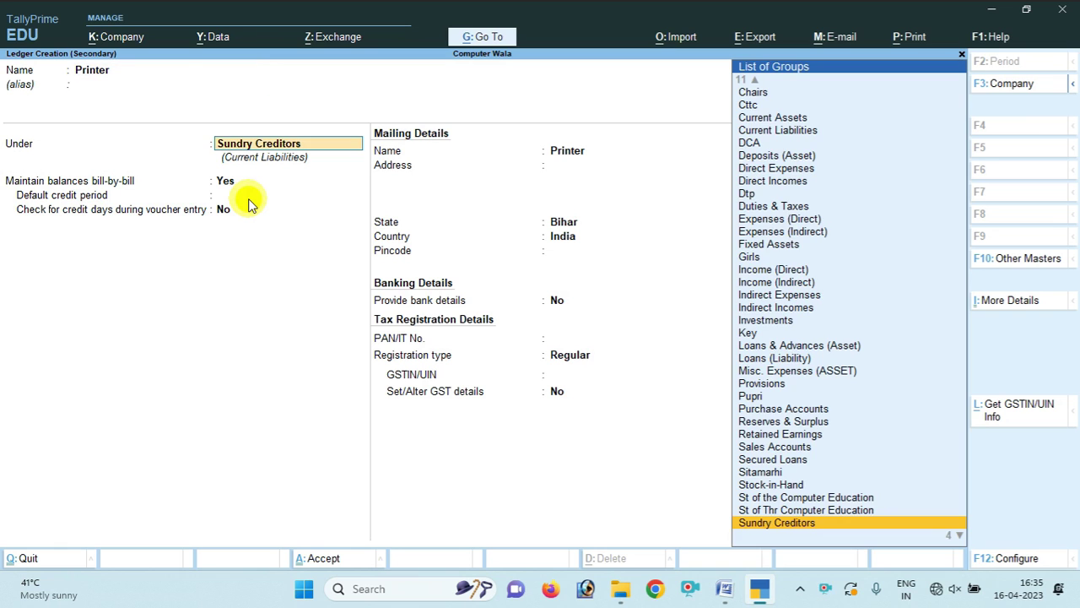
pyautogui.write('Fi')
pyautogui.press('Return')
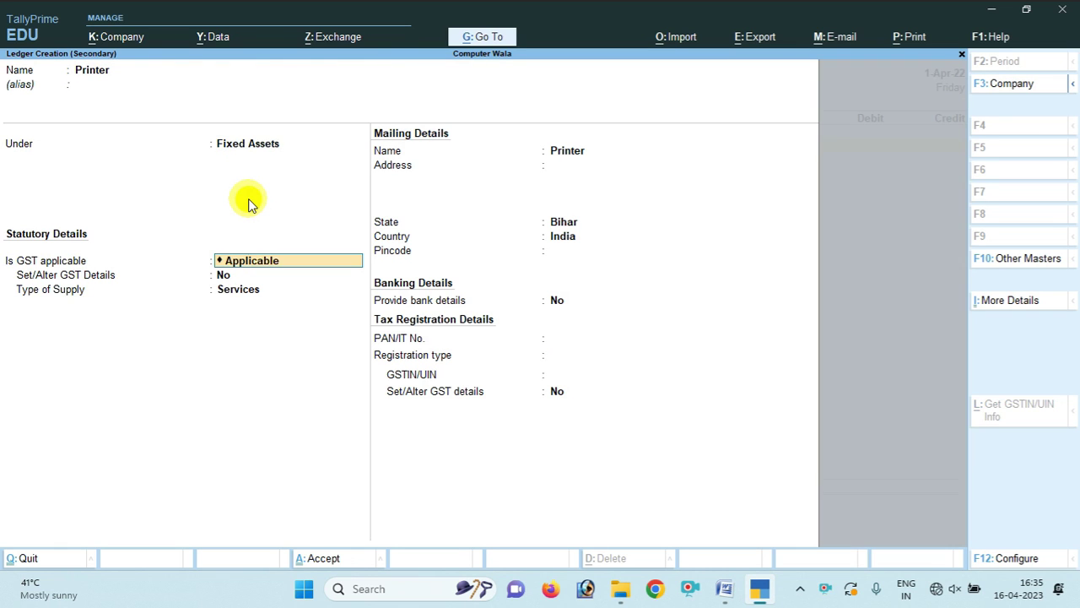
pyautogui.hotkey('ctrl', 'a')
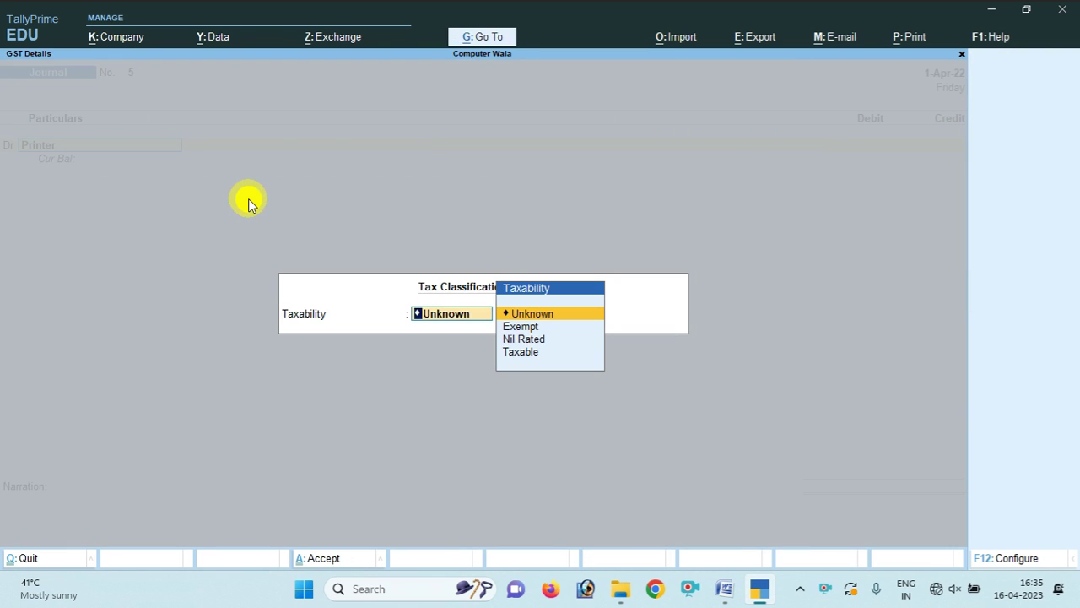
pyautogui.press('Return')
# Step: Debit the Printer ledger with 10500 in the journal voucher
pyautogui.write('1500')
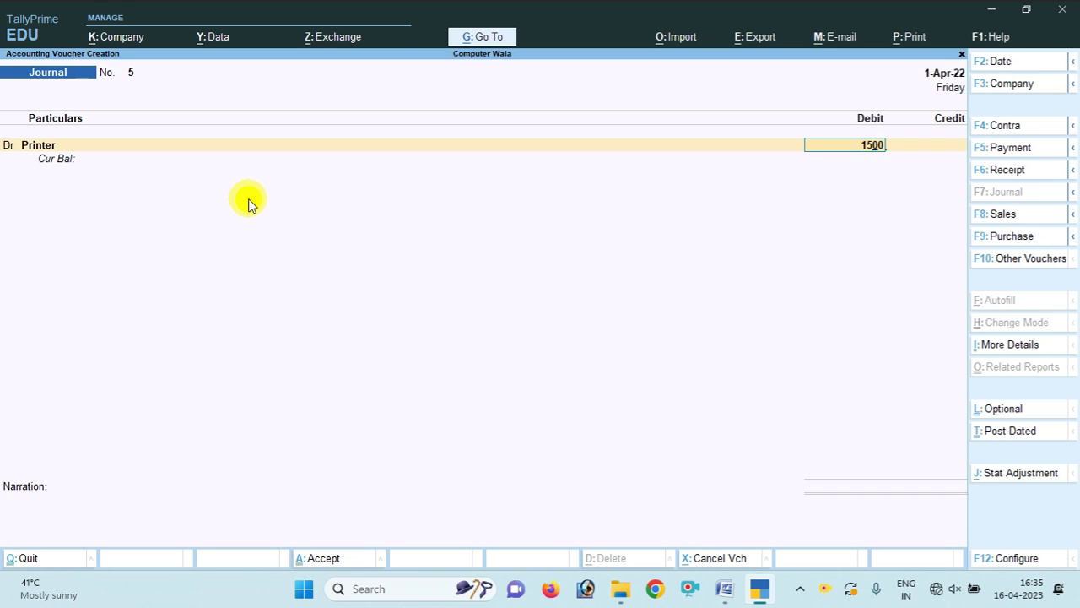
pyautogui.hotkey('shift', 'Tab')
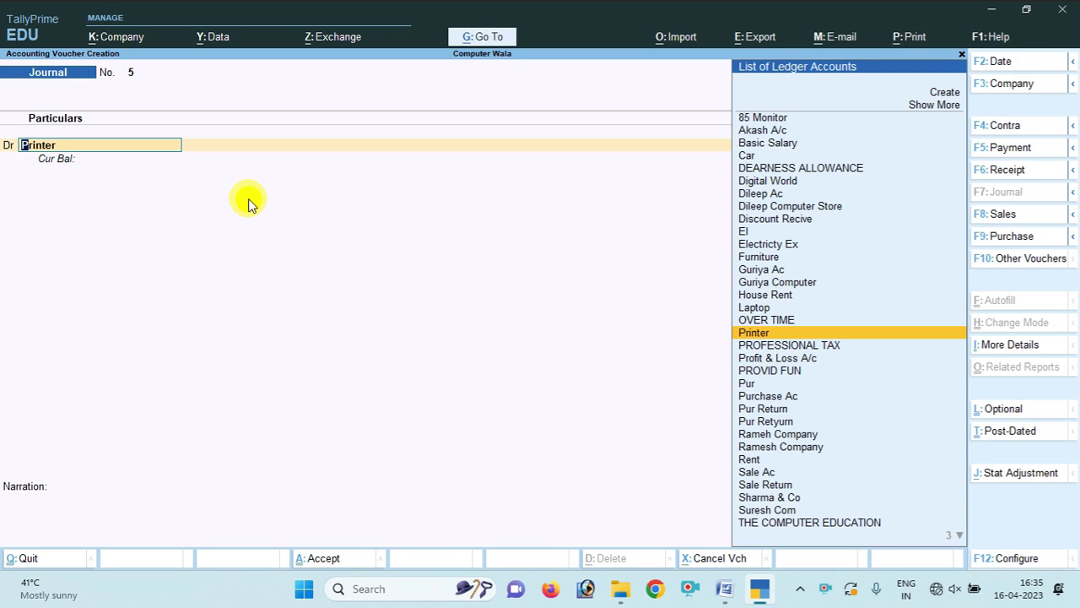
pyautogui.press('Return')
pyautogui.press('Return')
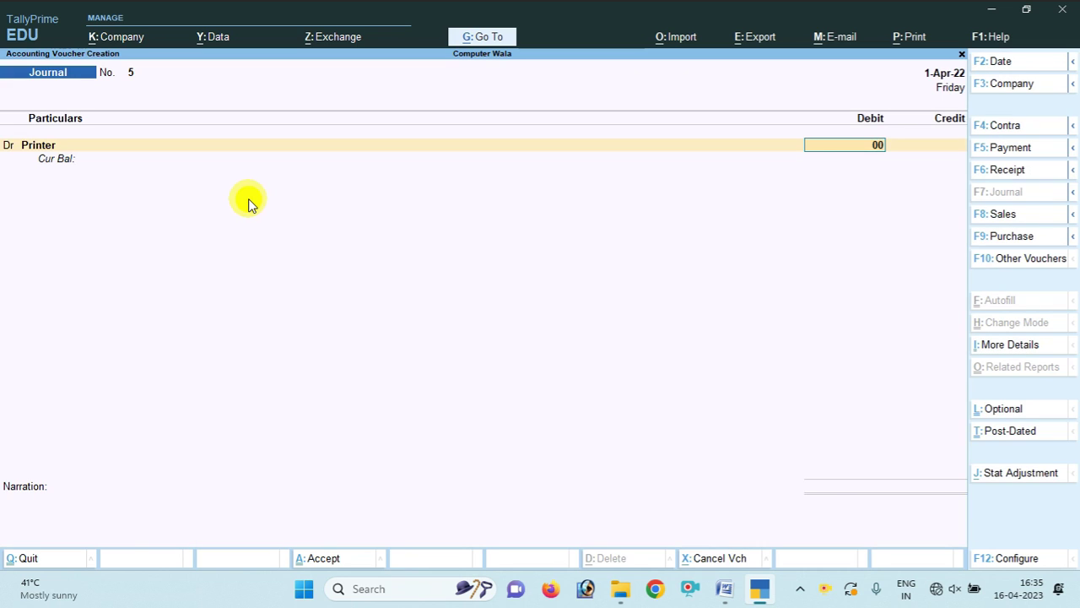
pyautogui.write('10500')
pyautogui.press('Return')
pyautogui.press('Return')
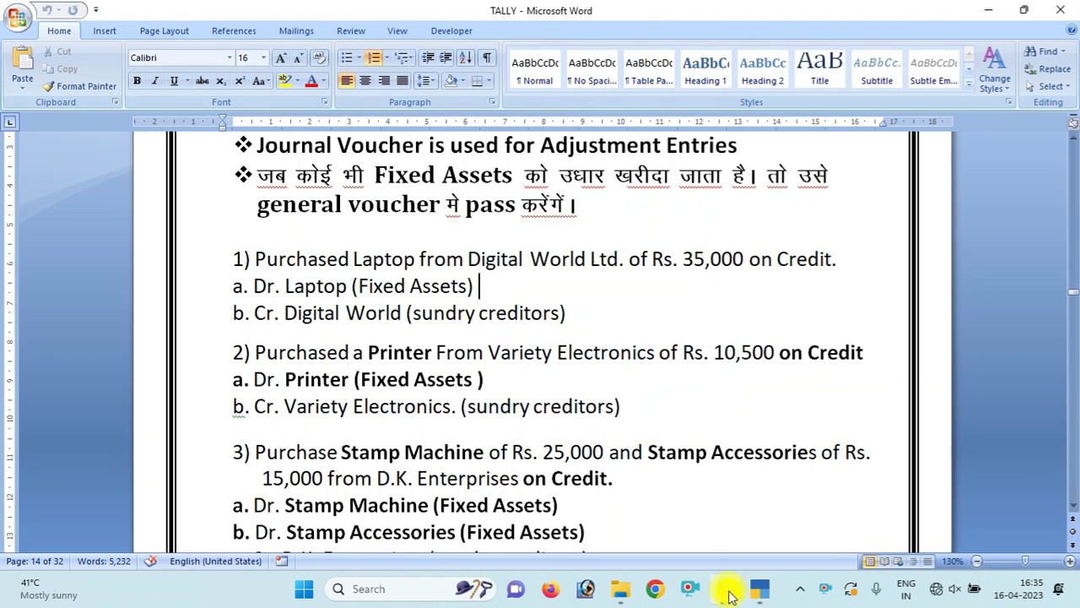
# Step: Look up the printer's supplier in the second exercise of the Word notes and return to TallyPrime
pyautogui.click(724, 589)
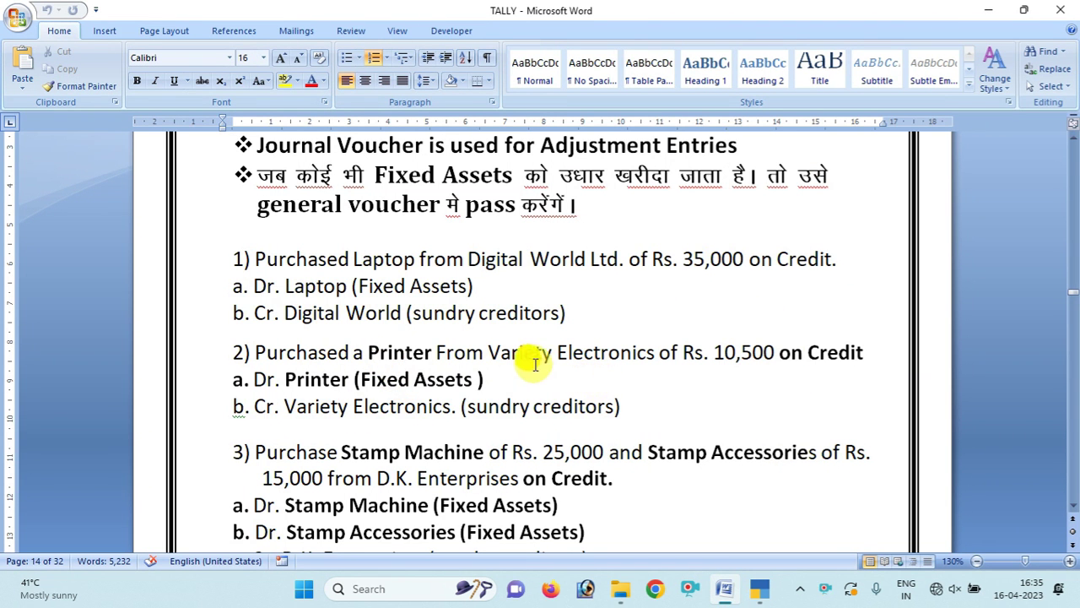
pyautogui.moveTo(486, 354); pyautogui.dragTo(628, 353)
pyautogui.click(581, 377)
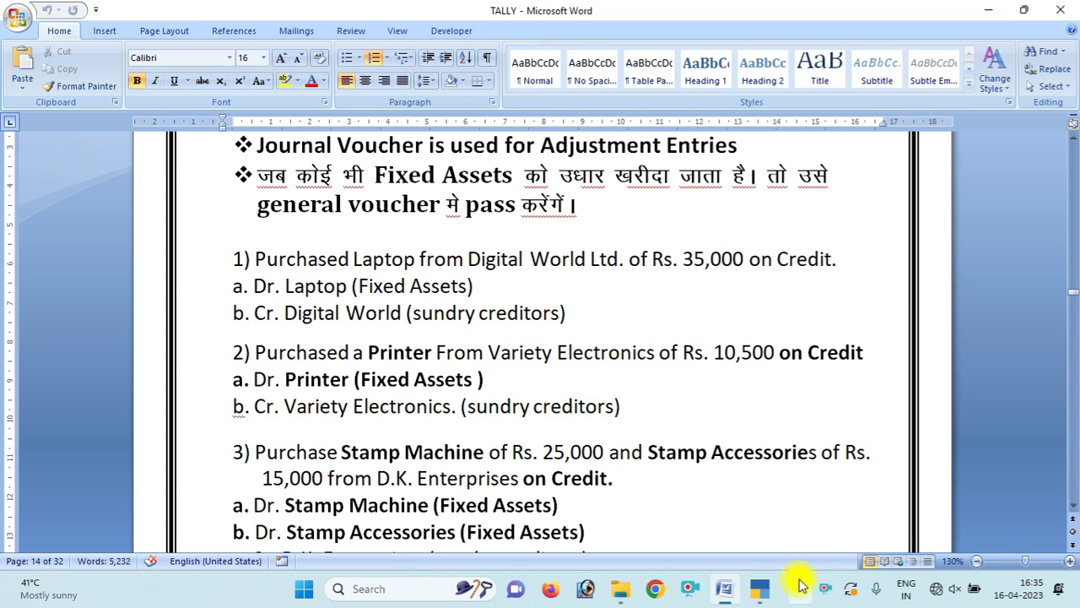
pyautogui.click(759, 589)
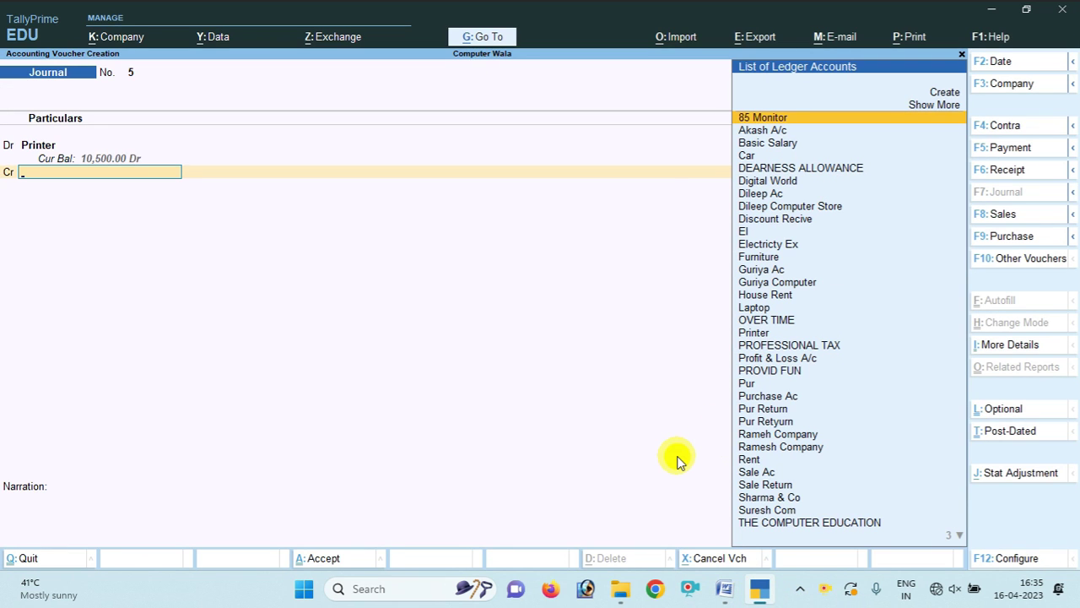
# Step: Start a new ledger named Varity Electronic for the credit line of the journal voucher
pyautogui.press('Up')
pyautogui.press('Up')
pyautogui.press('Return')
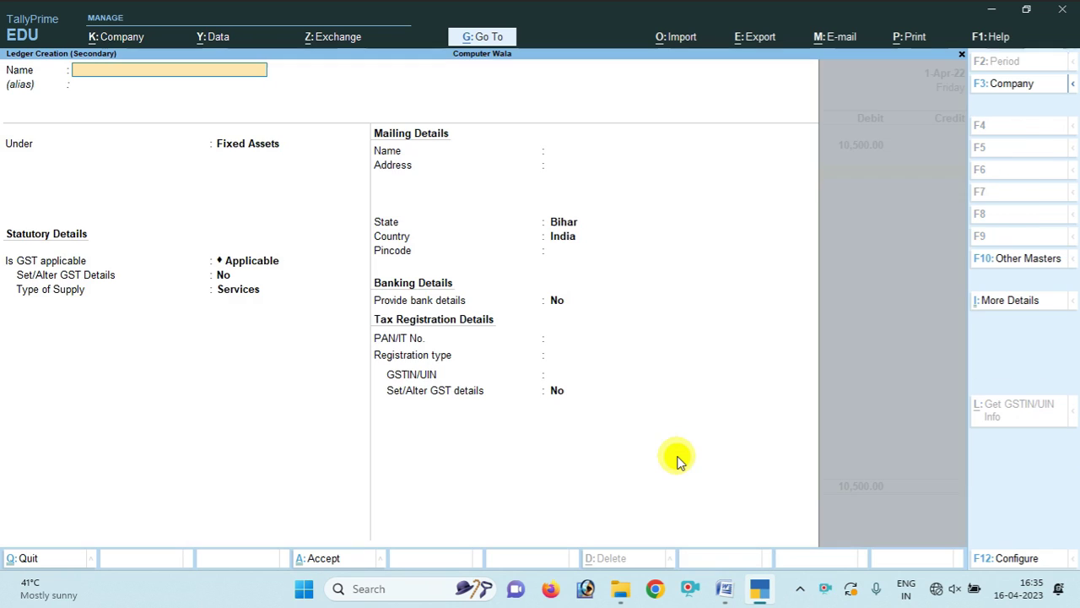
pyautogui.write('Varity in')
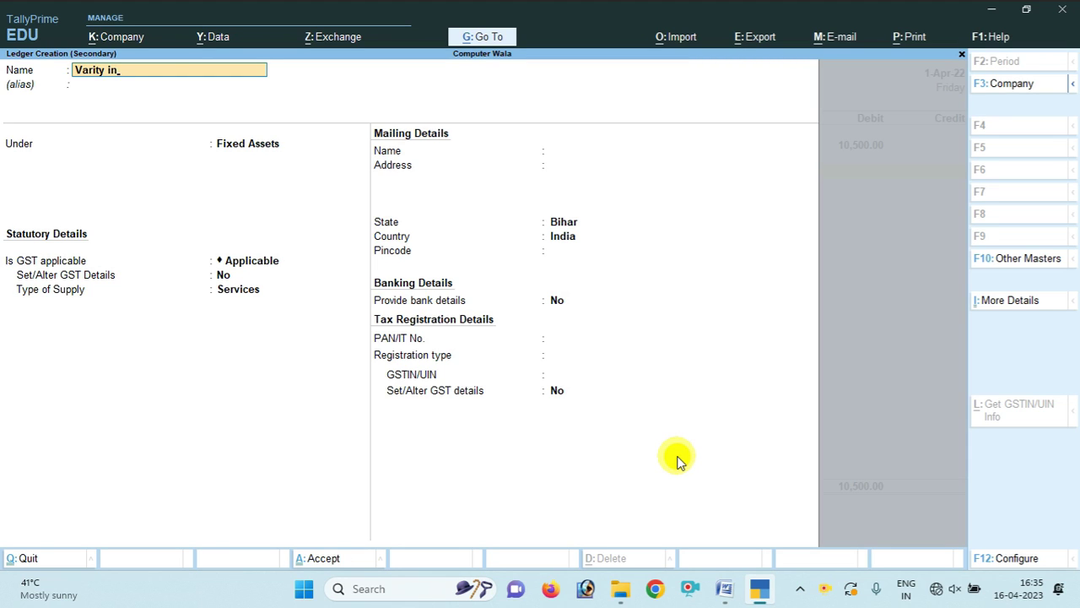
pyautogui.press('BackSpace')
pyautogui.write('Electronic')
pyautogui.press('Return')
pyautogui.press('Return')
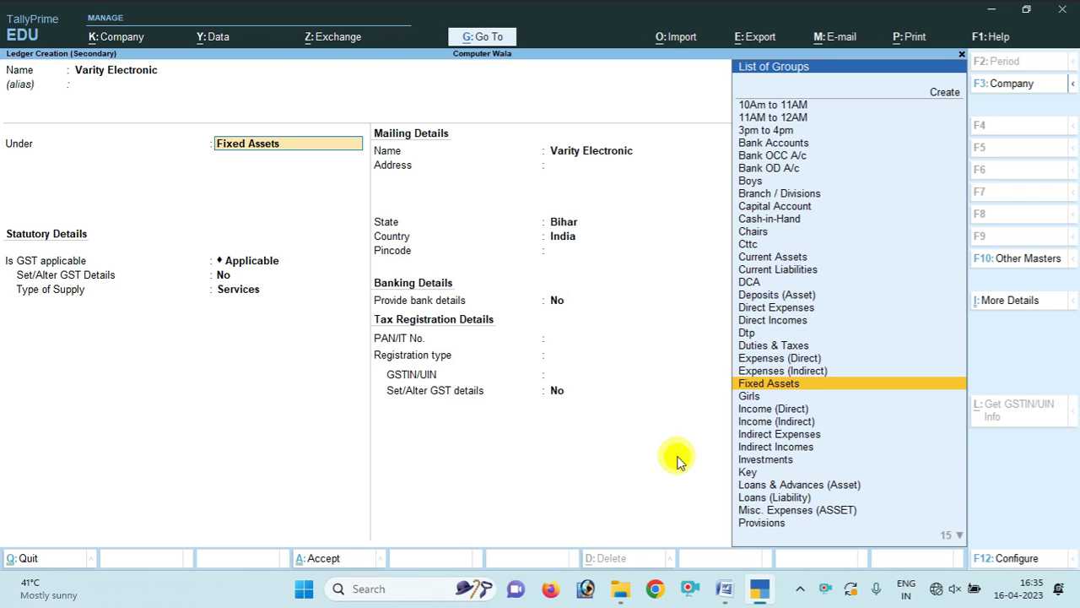
# Step: Place the Varity Electronic ledger under Sundry Creditors and save it
pyautogui.press('Down')
pyautogui.press('Down')
pyautogui.press('Down')
pyautogui.press('Down')
pyautogui.press('Down')
pyautogui.press('Down')
pyautogui.press('Up')
pyautogui.press('Up')
pyautogui.press('Up')
pyautogui.press('Up')
pyautogui.press('Up')
pyautogui.press('Up')
pyautogui.press('Up')
pyautogui.press('Up')
pyautogui.press('Up')
pyautogui.press('Up')
pyautogui.press('Down')
pyautogui.press('Down')
pyautogui.press('Down')
pyautogui.press('Down')
pyautogui.press('Down')
pyautogui.press('Down')
pyautogui.press('Down')
pyautogui.press('Down')
pyautogui.press('Down')
pyautogui.press('Down')
pyautogui.press('Down')
pyautogui.press('Down')
pyautogui.press('Down')
pyautogui.press('Down')
pyautogui.press('Down')
pyautogui.press('Down')
pyautogui.press('Down')
pyautogui.press('Down')
pyautogui.press('Down')
pyautogui.press('Down')
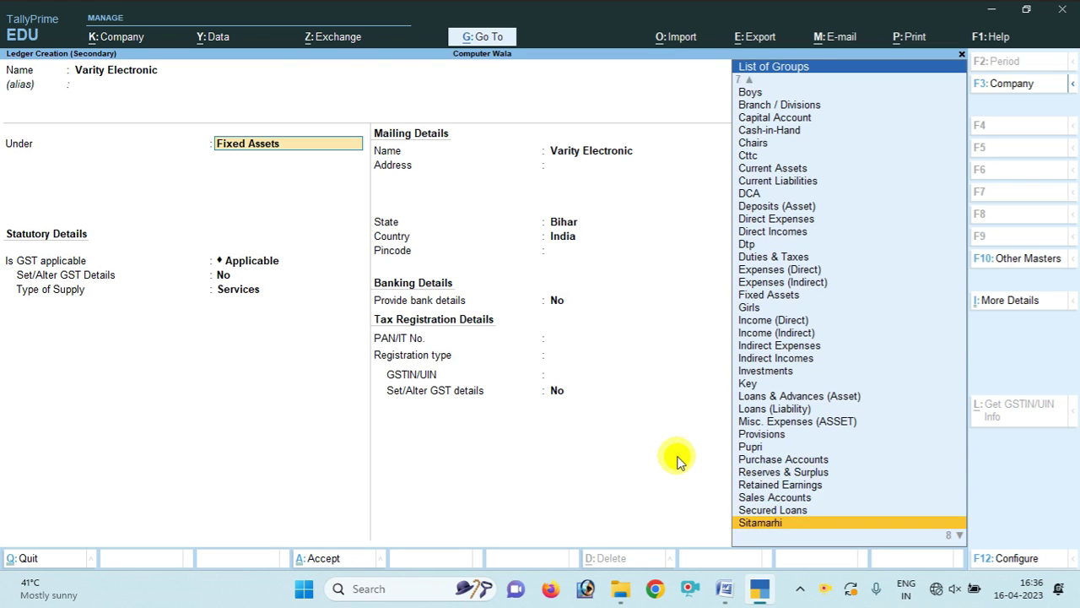
pyautogui.press('Down')
pyautogui.press('Down')
pyautogui.press('Return')
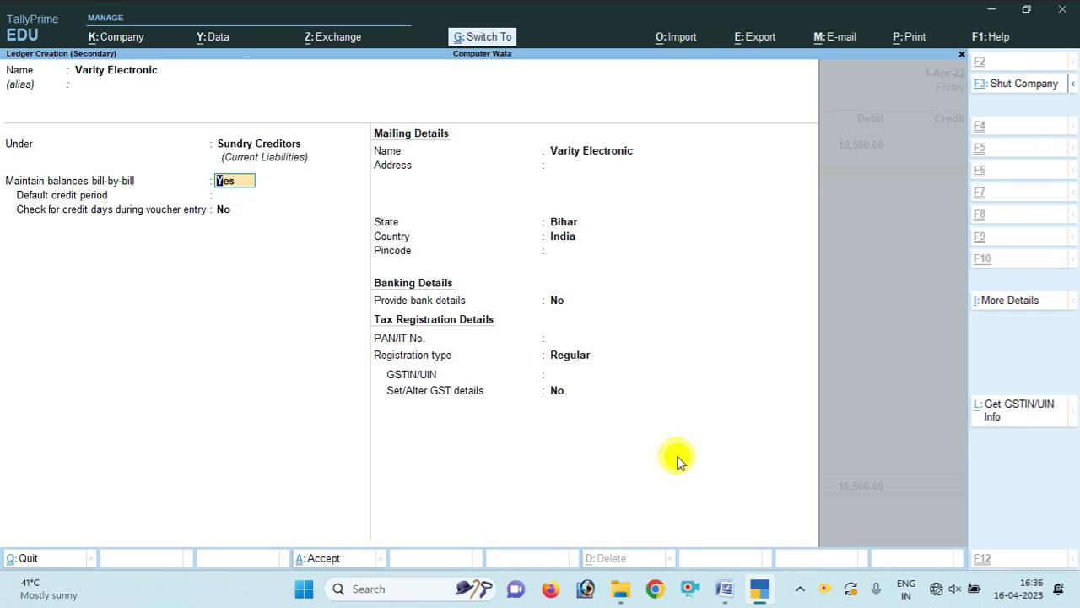
pyautogui.hotkey('ctrl', 'a')
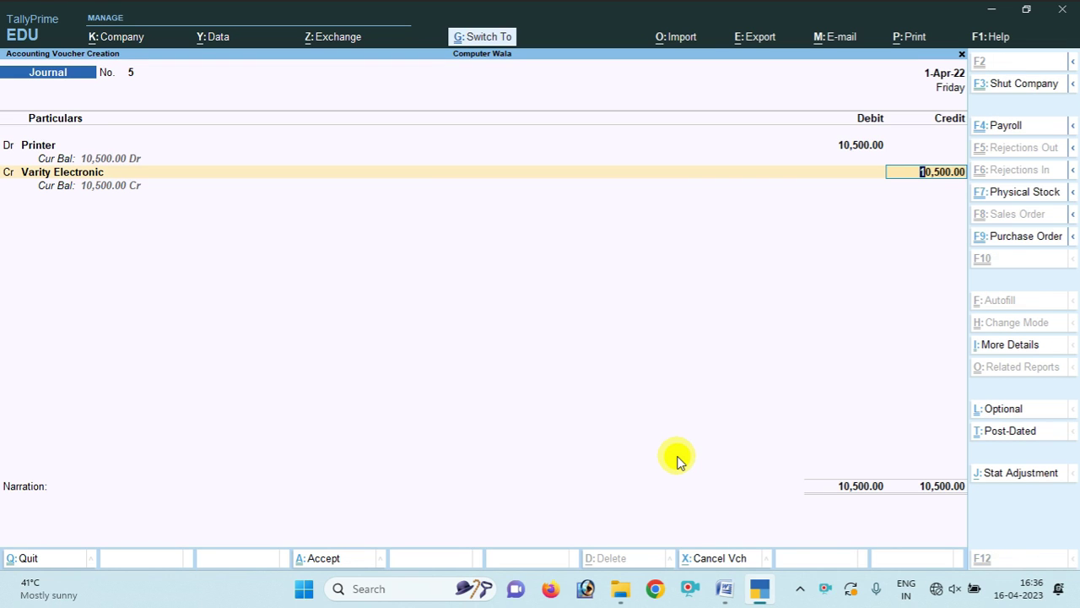
# Step: Credit Varity Electronic with 10,500 on account, enter the narration "Being Goods Pur" and save the journal voucher
pyautogui.press('Return')
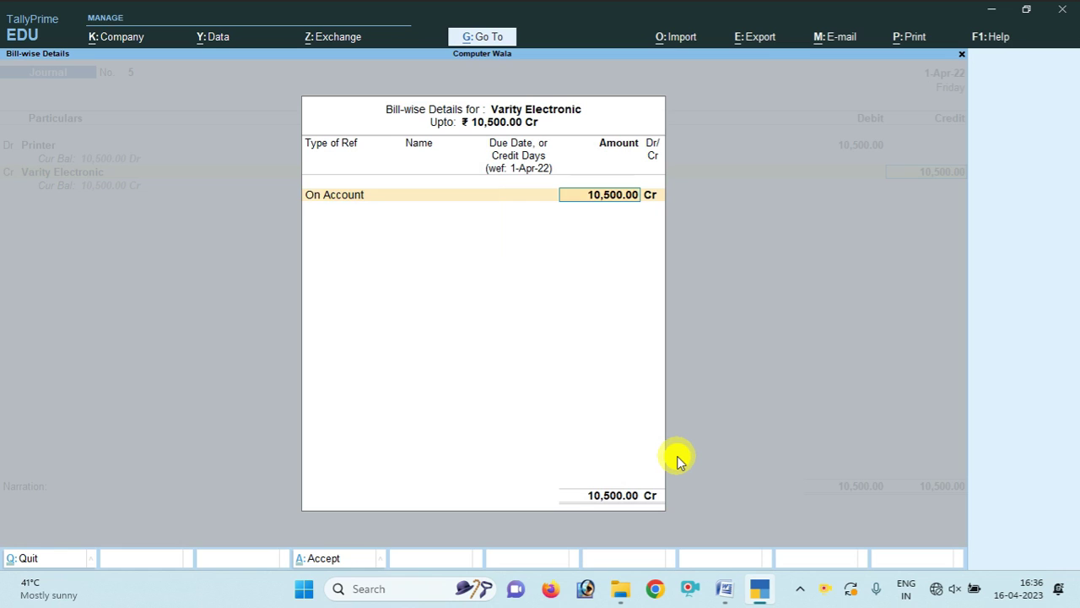
pyautogui.press('Return')
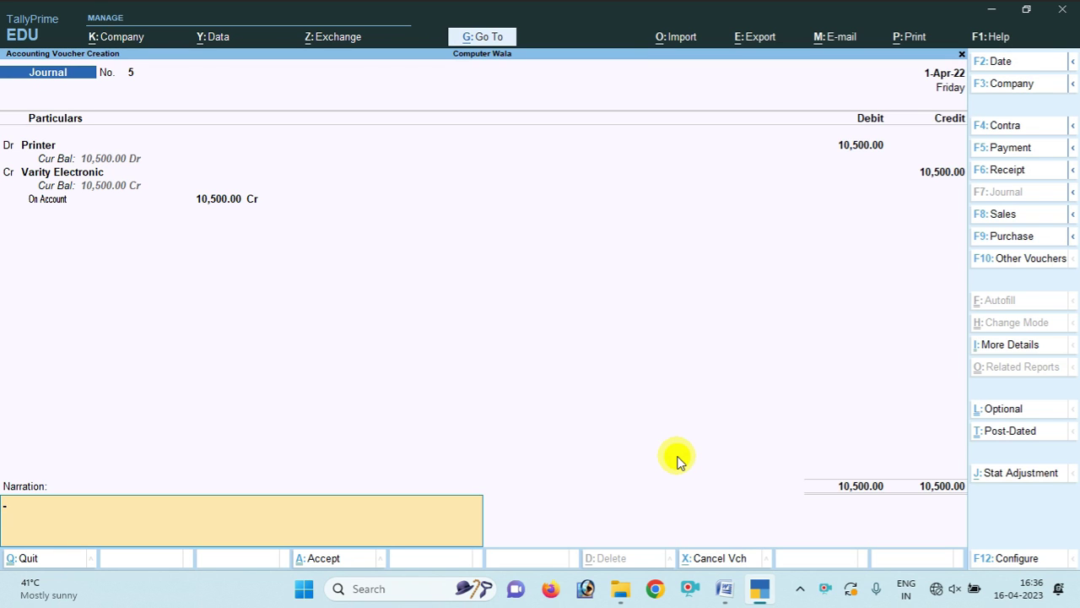
pyautogui.write('Being Goods Pur')
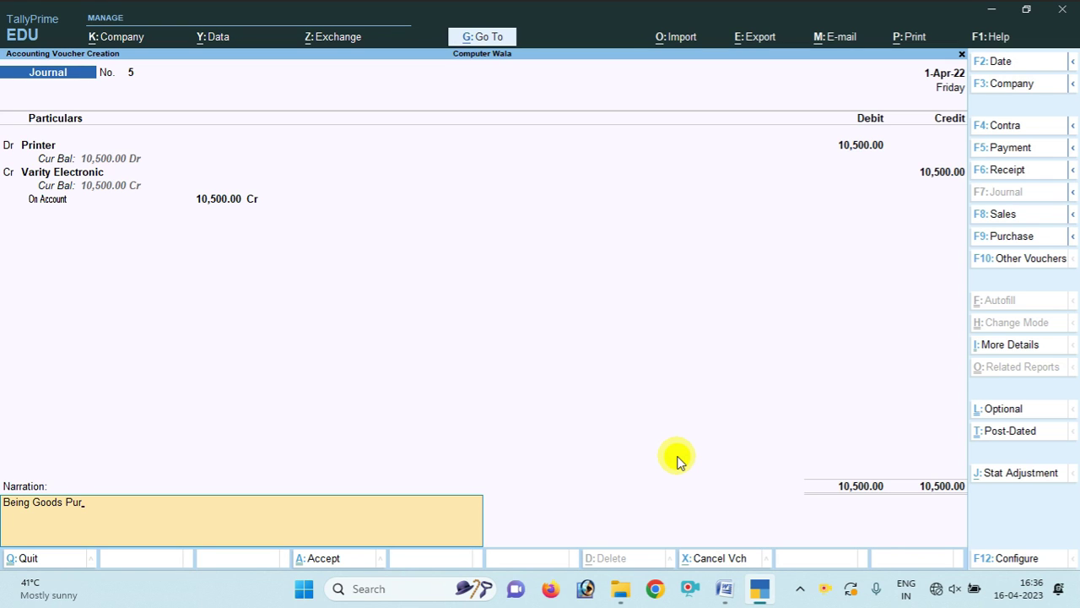
pyautogui.press('Return')
pyautogui.press('Return')
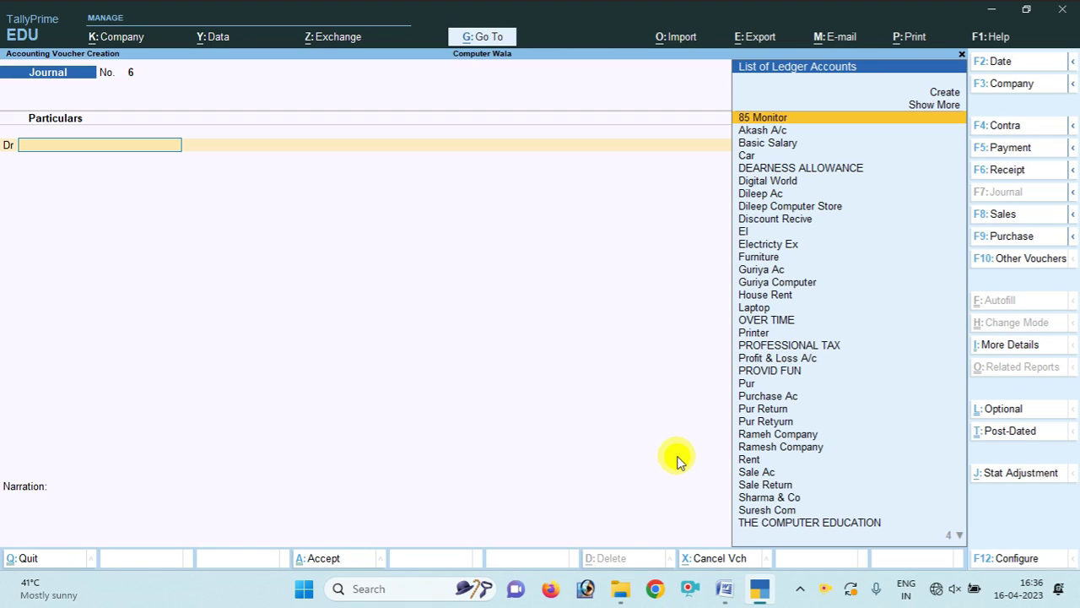
# Step: Read the third exercise in the Word notes for its ledgers and amounts, and return to TallyPrime
pyautogui.click(722, 596)
pyautogui.scroll(-3, 422, 439)
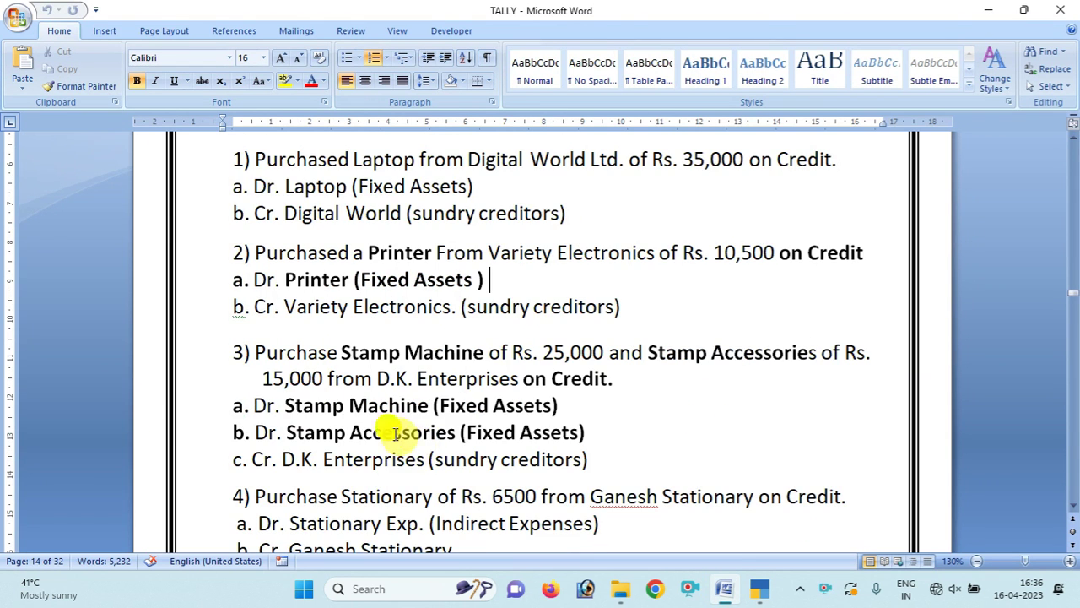
pyautogui.scroll(-1, 341, 406)
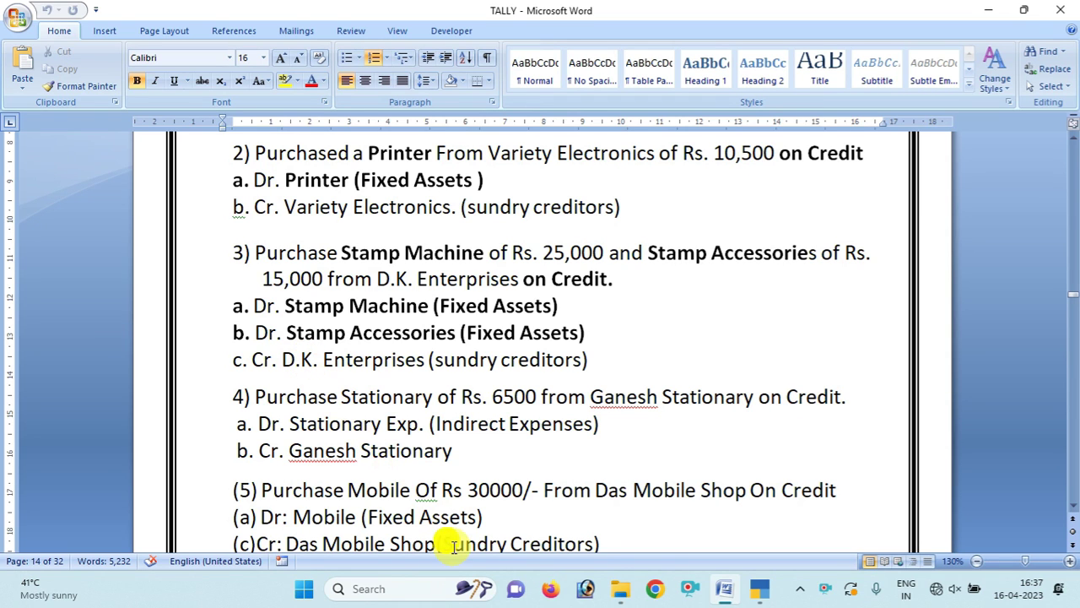
pyautogui.click(724, 588)
pyautogui.click(728, 588)
pyautogui.click(755, 590)
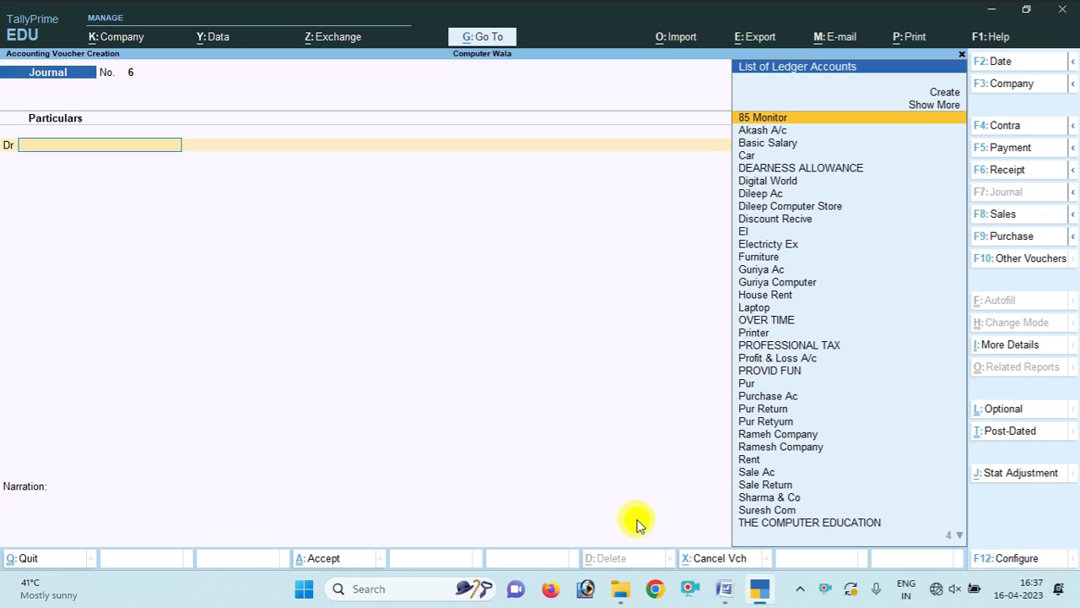
pyautogui.moveTo(740, 582)
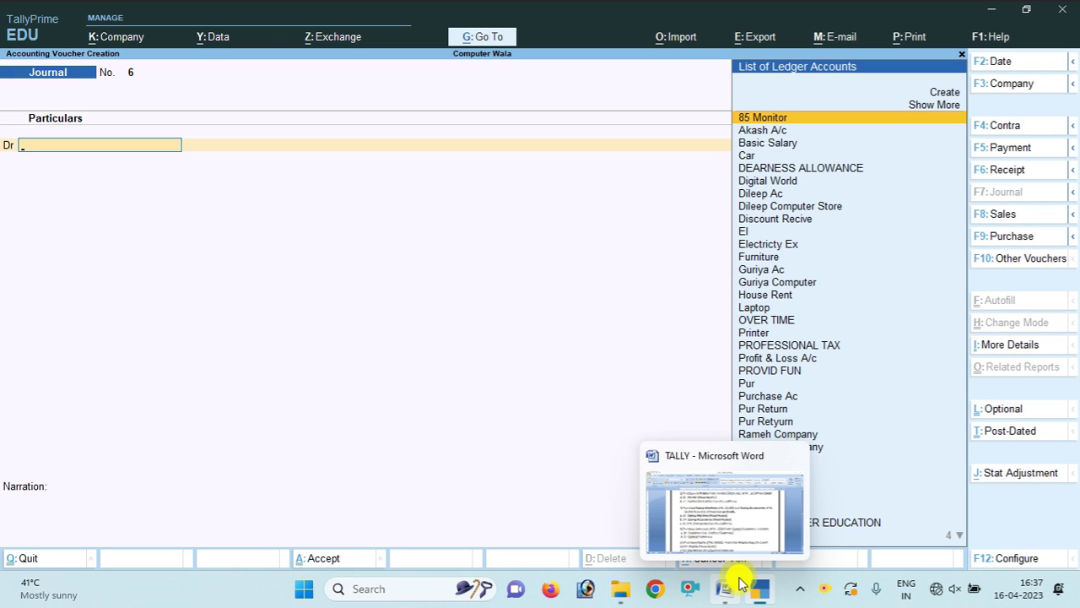
# Step: Create a Stamp Paid ledger under Fixed Assets for the debit line, with GST taxability Unknown
pyautogui.press('Up')
pyautogui.press('Return')
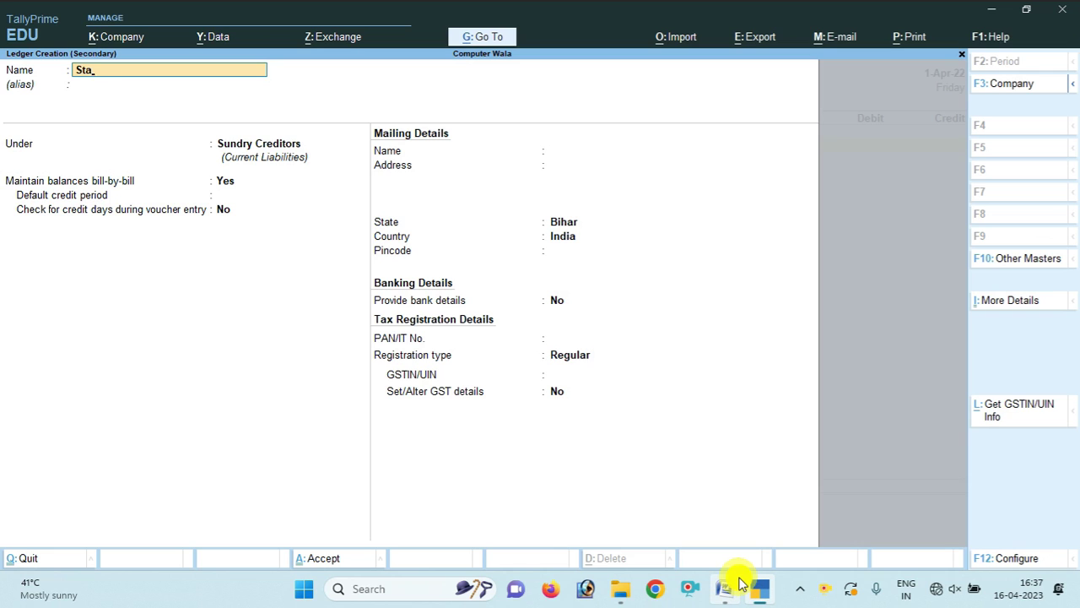
pyautogui.write('Stamp Paid')
pyautogui.press('Return')
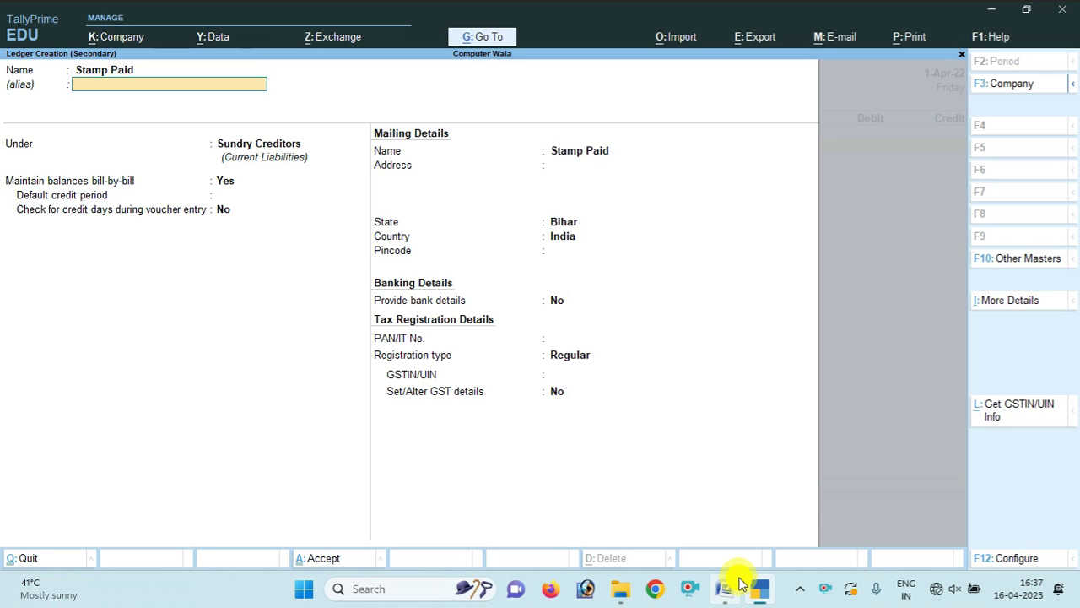
pyautogui.press('Return')
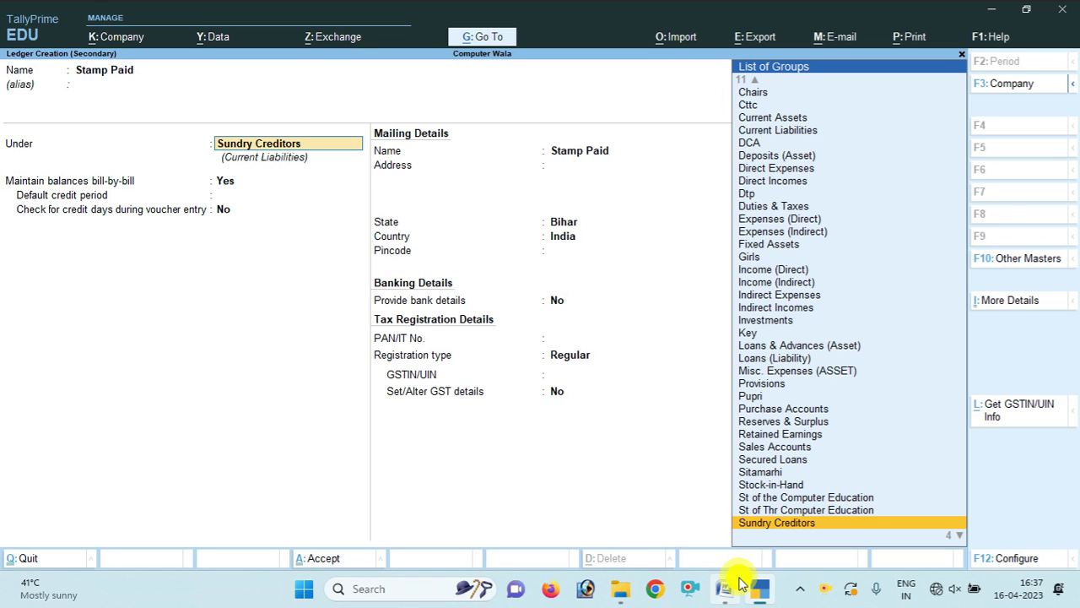
pyautogui.write('Fi')
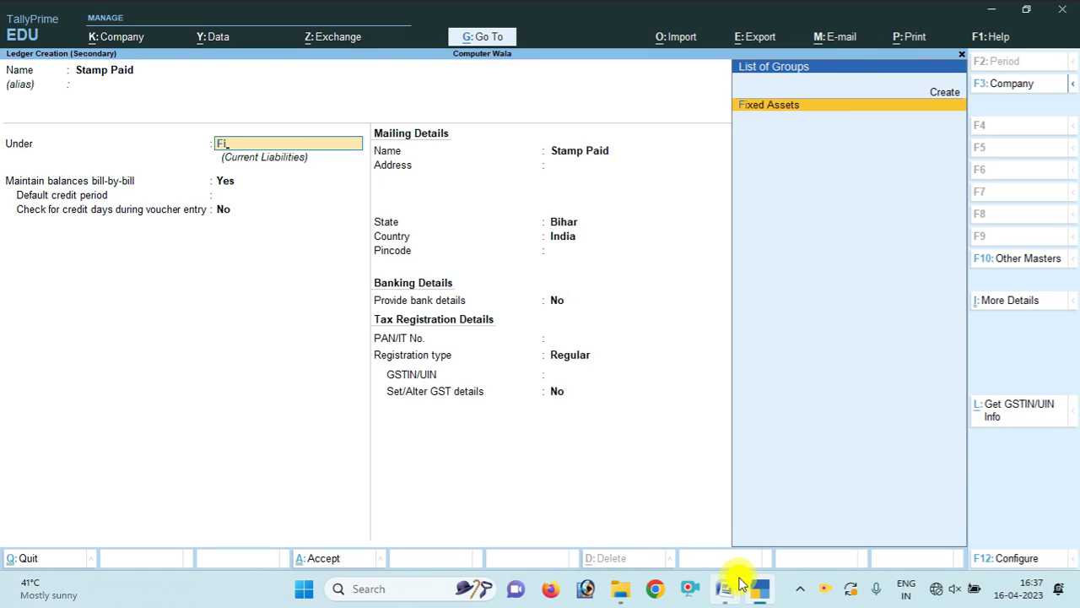
pyautogui.press('Return')
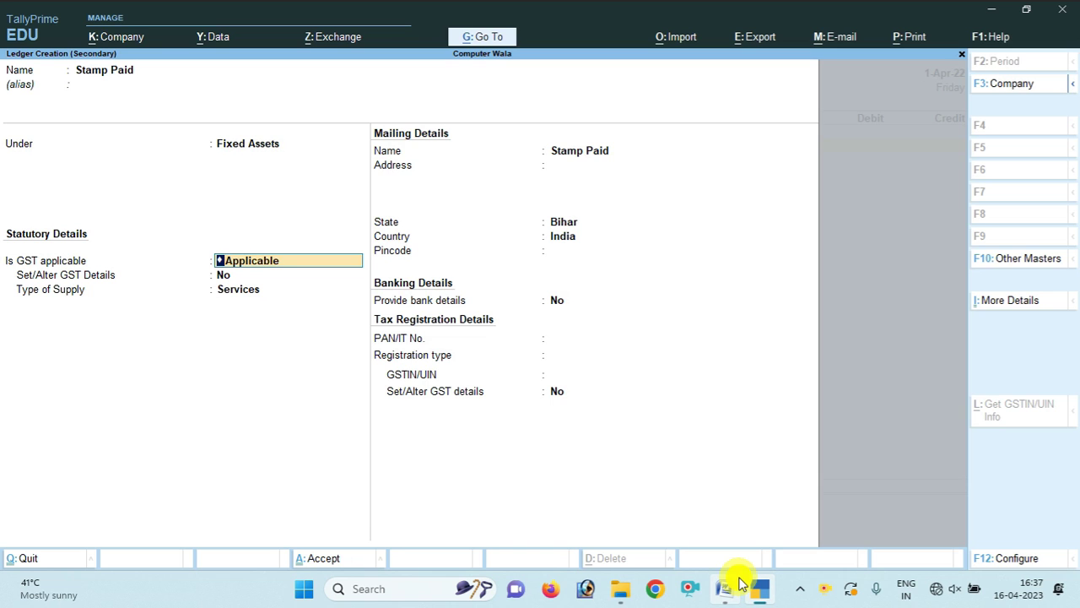
pyautogui.hotkey('ctrl', 'a')
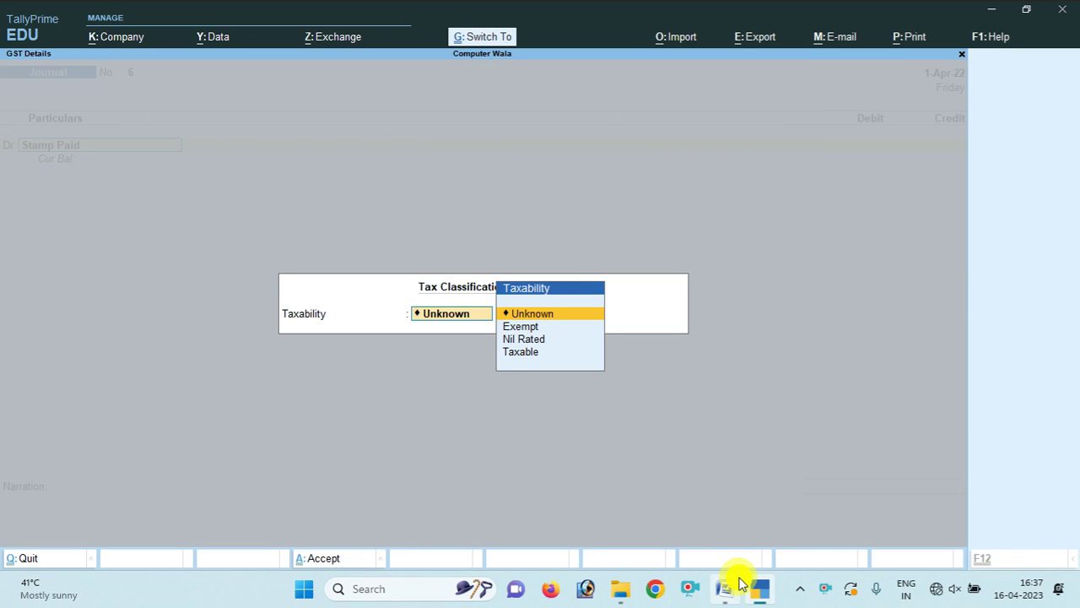
pyautogui.hotkey('ctrl', 'a')
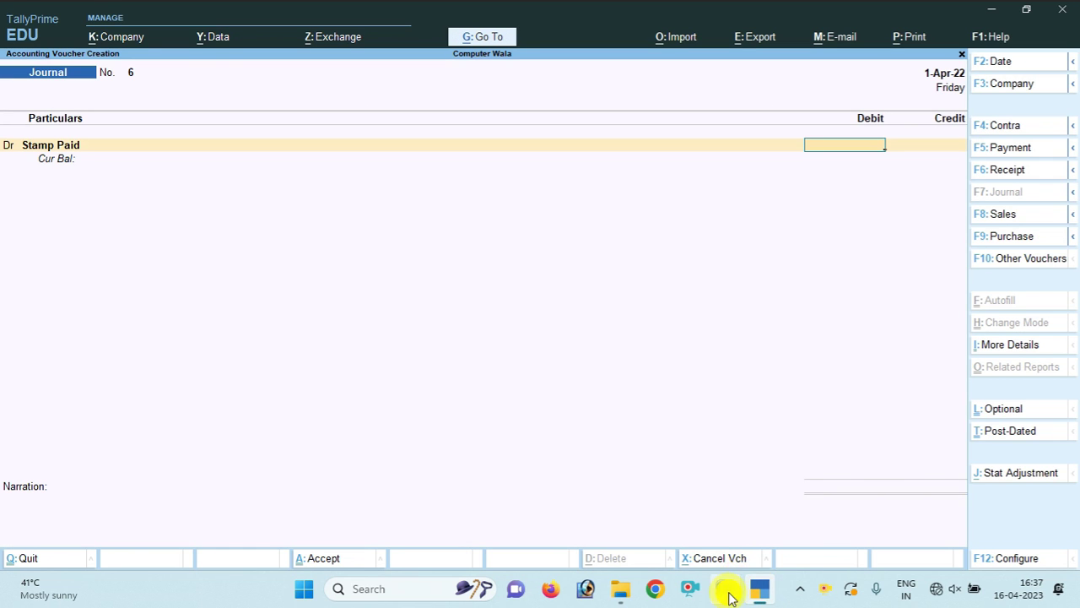
# Step: Check the ledger name in the Word notes and, back in TallyPrime, rename Stamp Paid to Stamp Machine, keeping taxability Unknown
pyautogui.click(727, 591)
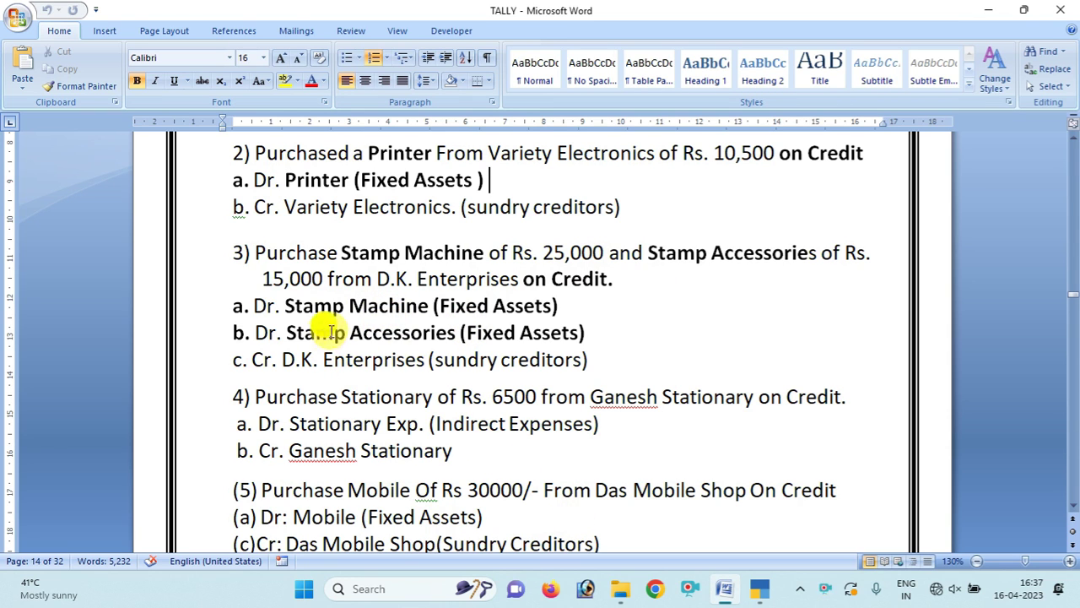
pyautogui.click(760, 588)
pyautogui.press('BackSpace')
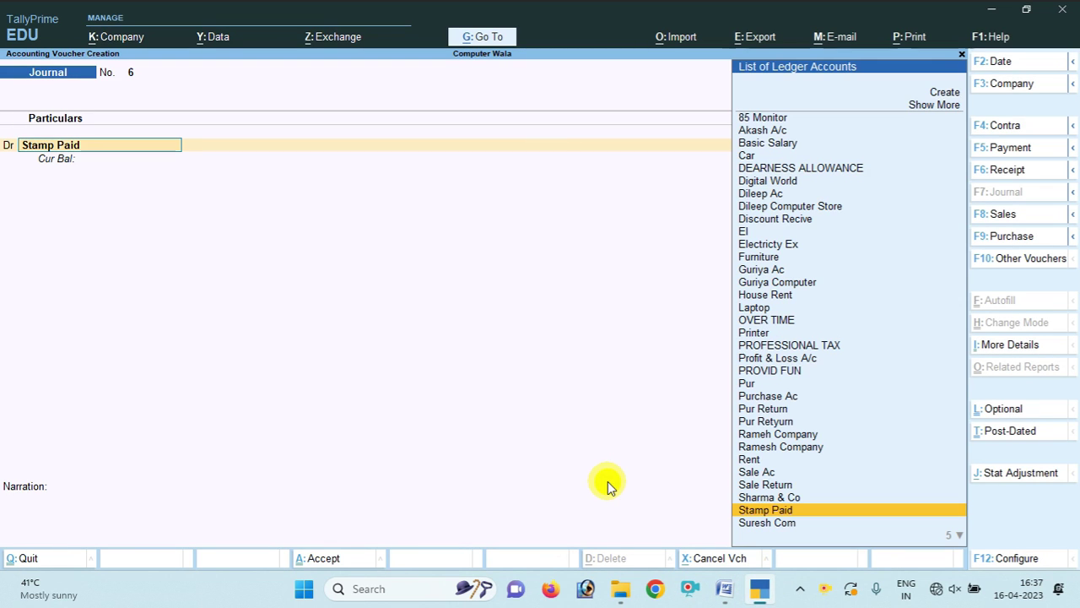
pyautogui.hotkey('ctrl', 'Return')
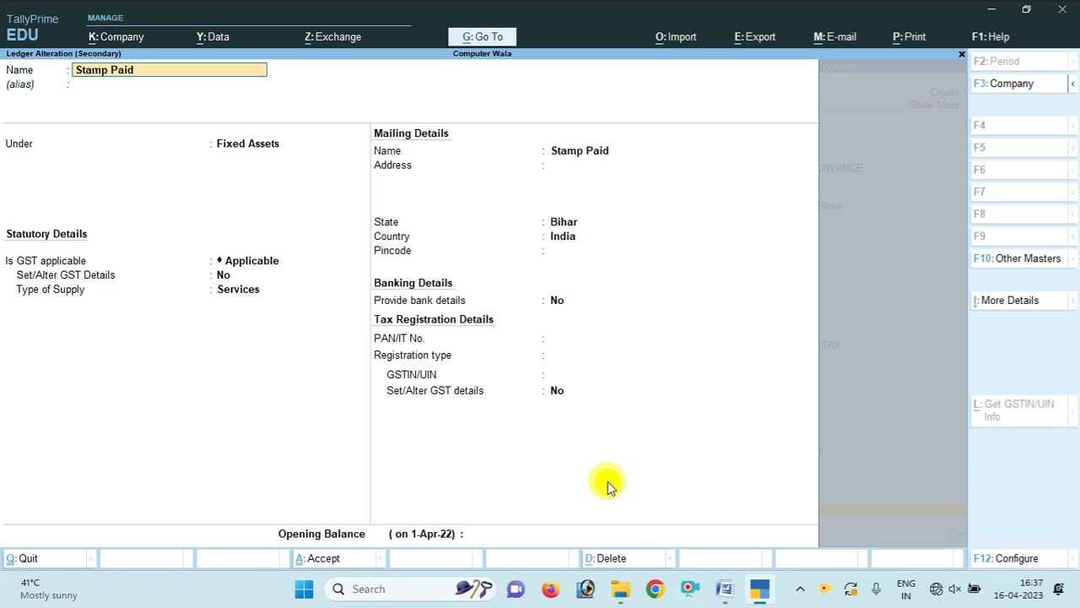
pyautogui.write('Stamp Machine')
pyautogui.hotkey('ctrl', 'a')
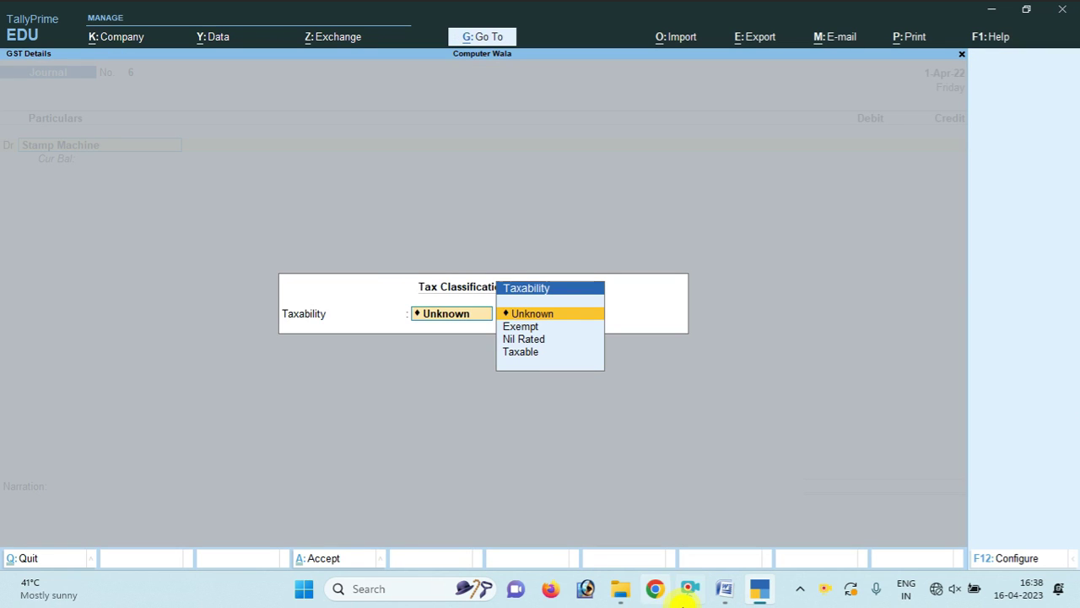
pyautogui.press('Return')
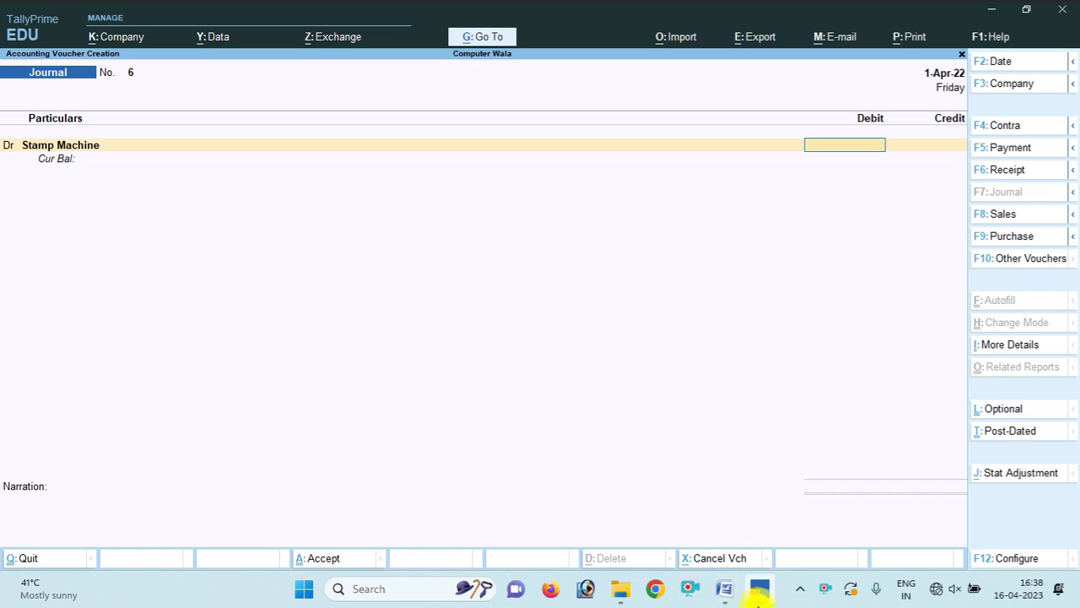
# Step: Look up the stamp machine's price in the Word notes and, back in TallyPrime, debit Stamp Machine with 25,000
pyautogui.click(724, 588)
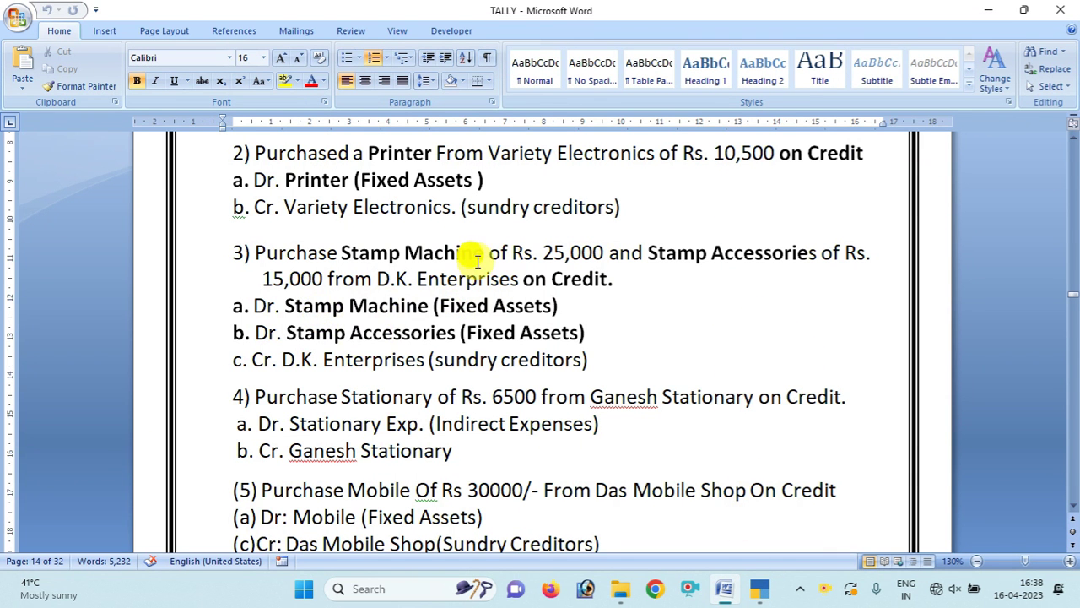
pyautogui.moveTo(719, 596)
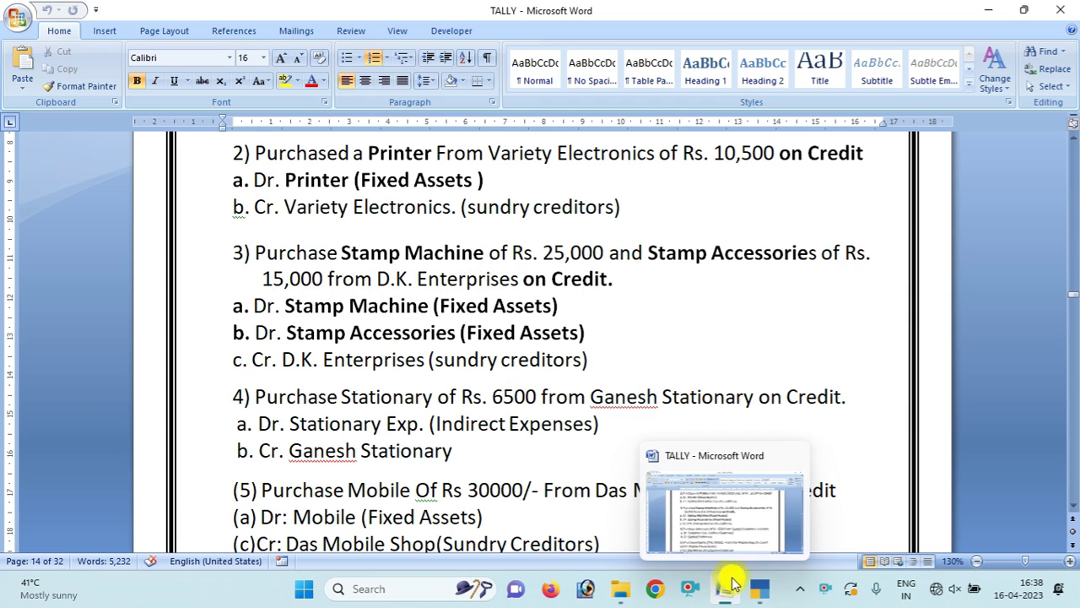
pyautogui.click(717, 587)
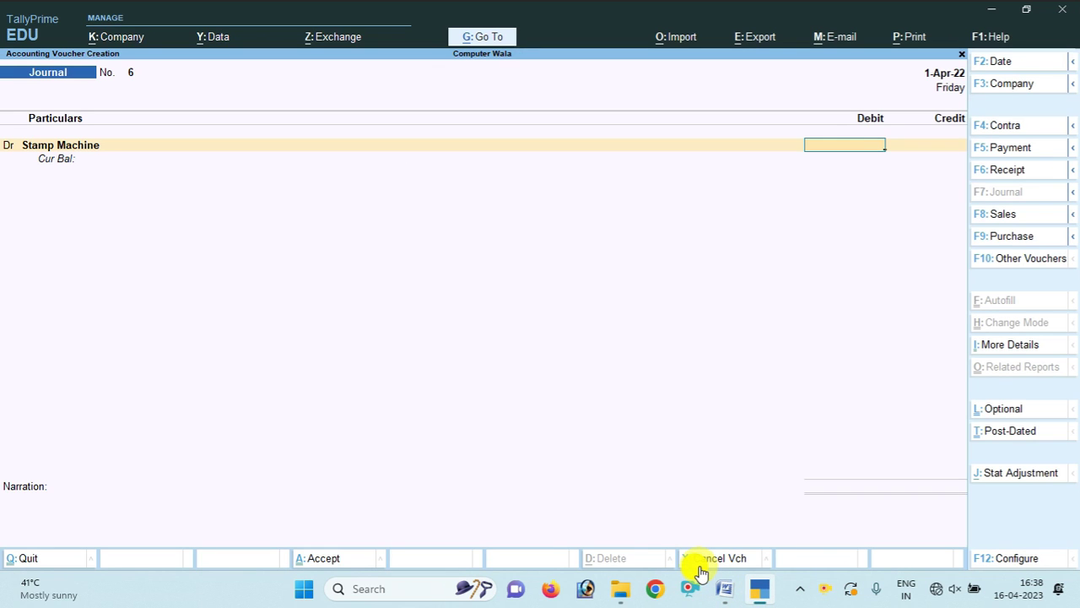
pyautogui.write('000')
pyautogui.press('Return')
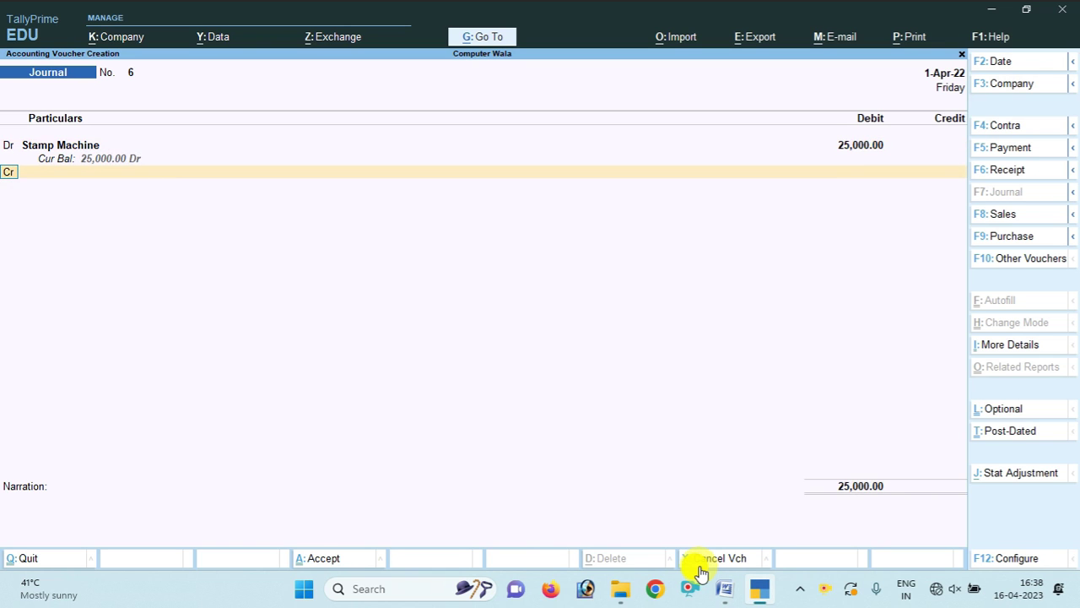
# Step: Create a Stamp Ac ledger under Fixed Assets on the credit line, with GST taxability Unknown, and credit it with 25,000
pyautogui.press('Return')
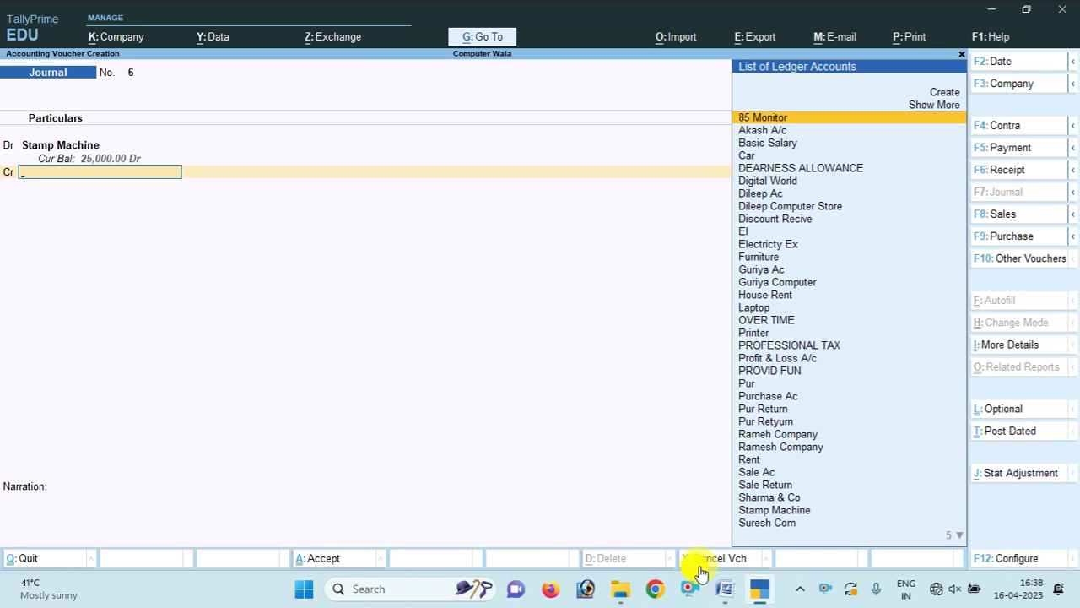
pyautogui.press('Up')
pyautogui.press('Up')
pyautogui.press('Return')
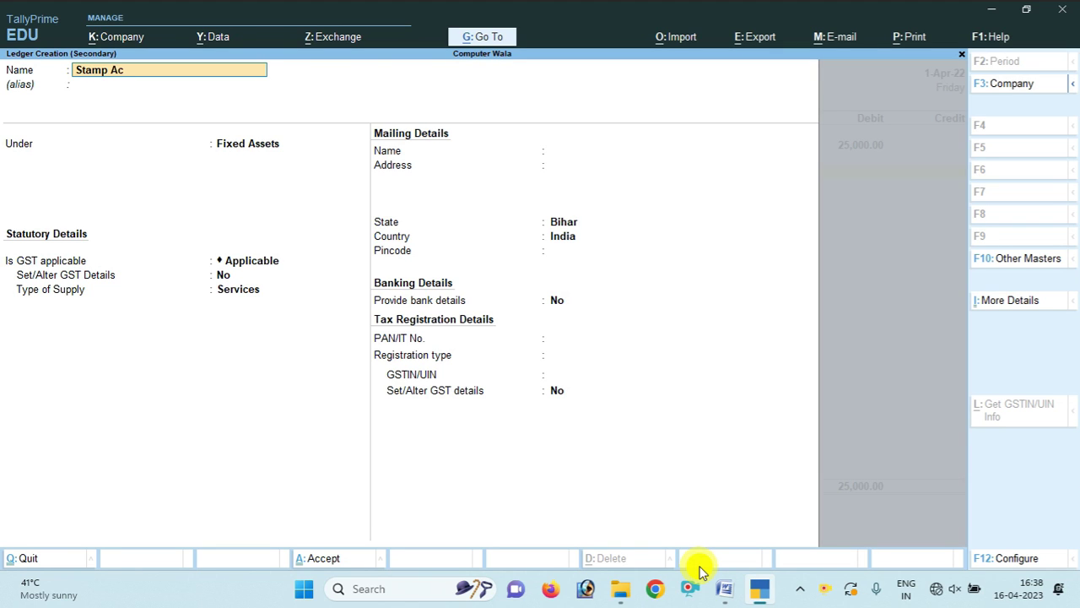
pyautogui.press('Return')
pyautogui.press('Return')
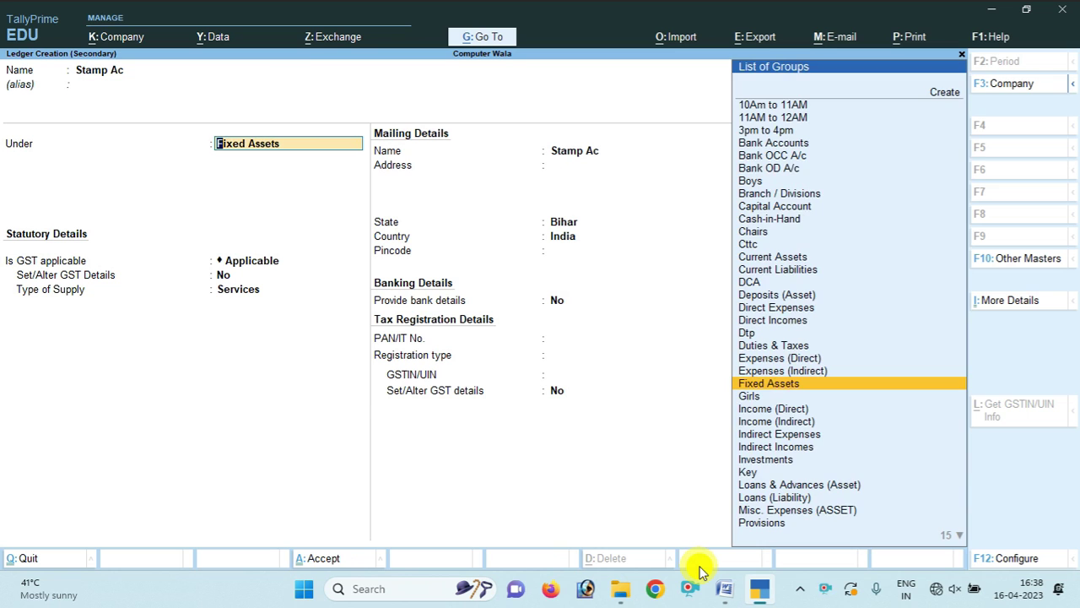
pyautogui.press('Return')
pyautogui.hotkey('ctrl', 'a')
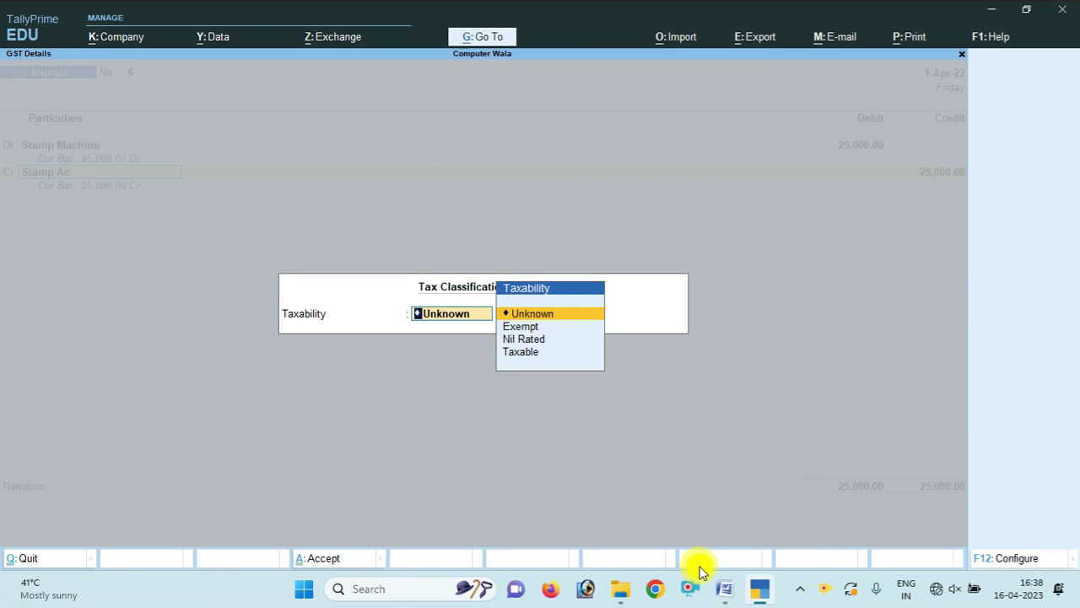
pyautogui.press('Return')
pyautogui.press('Return')
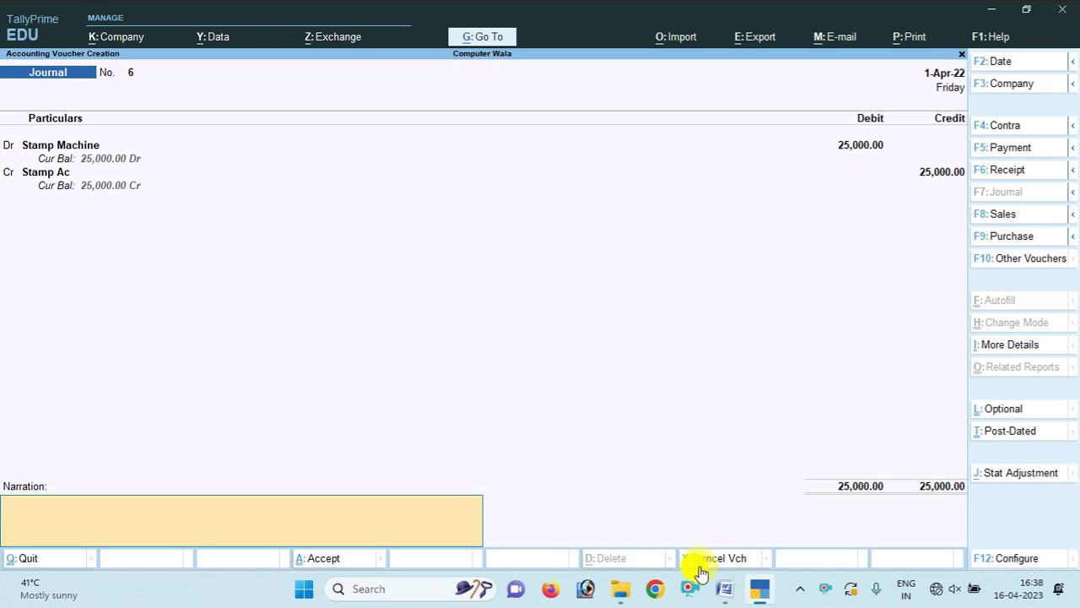
# Step: Change the Stamp Ac line of the journal voucher from credit to debit, leaving its amount blank
pyautogui.press('BackSpace')
pyautogui.press('BackSpace')
pyautogui.press('BackSpace')
pyautogui.write('dr')
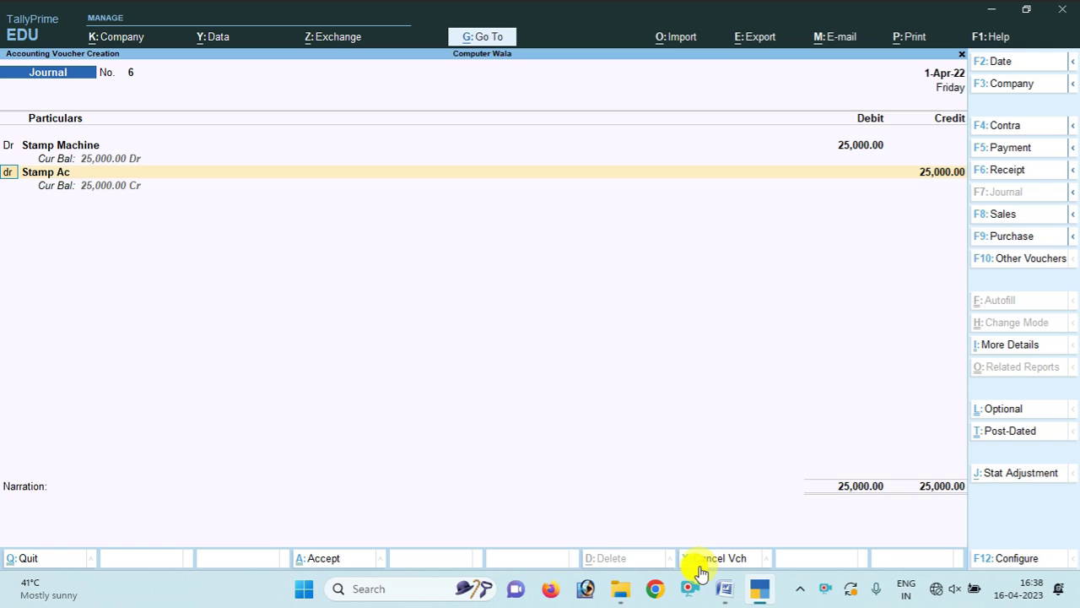
pyautogui.press('Return')
pyautogui.press('Return')
pyautogui.press('Return')
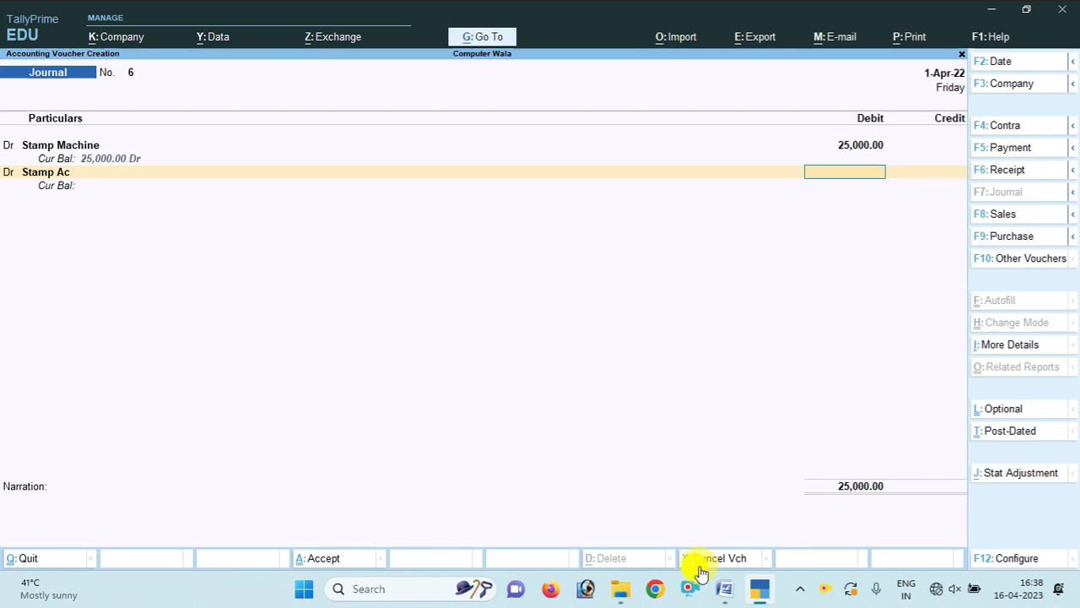
pyautogui.press('Return')
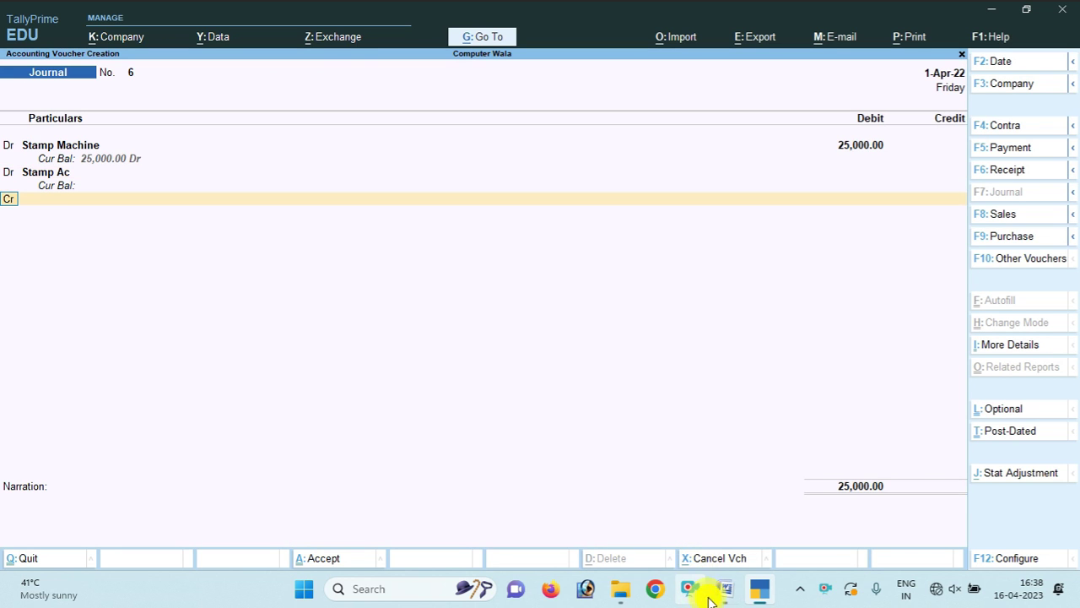
# Step: Look up the stamp machine supplier in the Word notes and, back in TallyPrime, start a credit-line ledger named Dk Enterprises
pyautogui.click(724, 591)
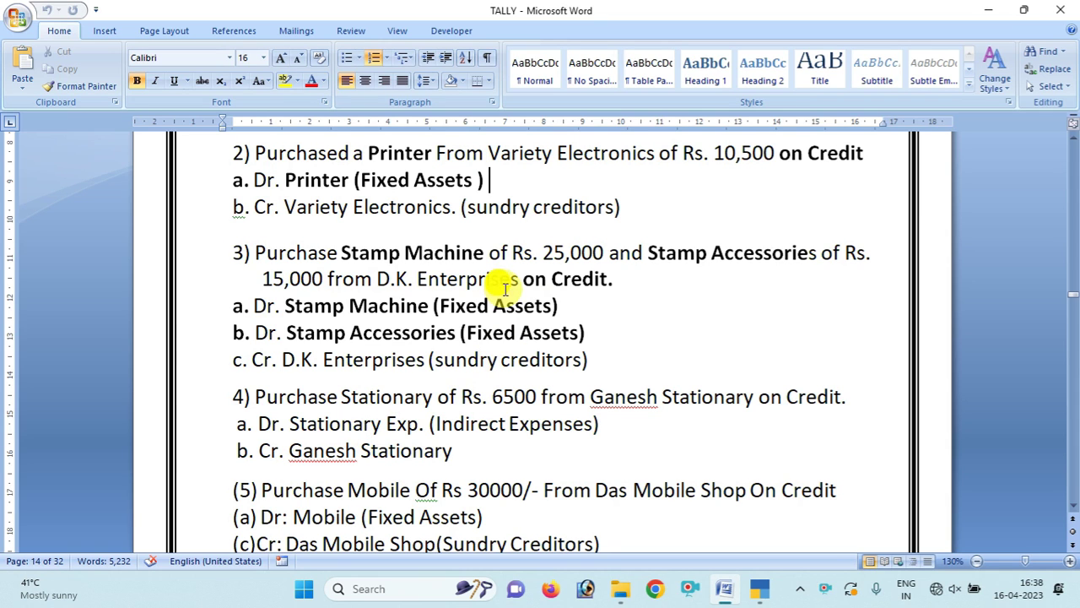
pyautogui.click(759, 591)
pyautogui.moveTo(623, 600)
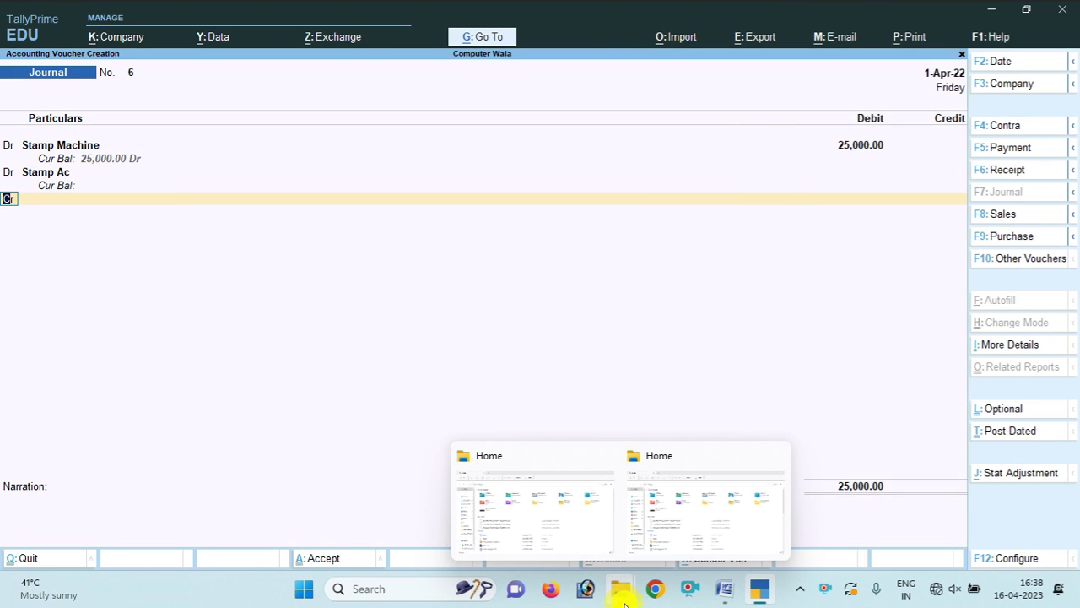
pyautogui.press('Up')
pyautogui.press('Up')
pyautogui.press('Return')
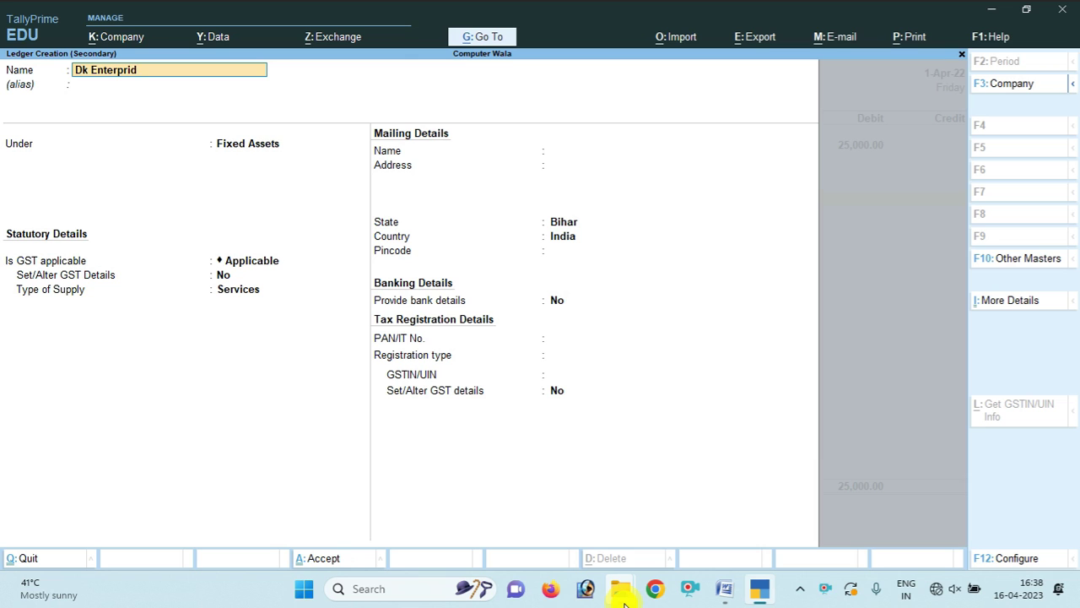
pyautogui.press('Return')
pyautogui.press('Return')
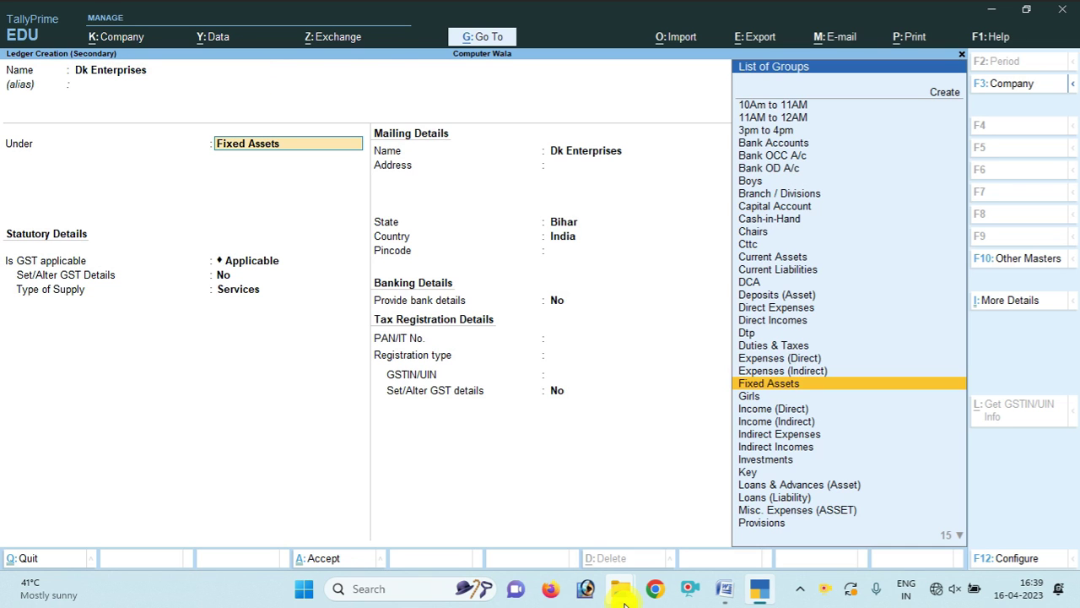
# Step: Place the Dk Enterprises ledger under Sundry Creditors and save it
pyautogui.write('S')
pyautogui.press('Down')
pyautogui.press('Down')
pyautogui.press('Down')
pyautogui.press('Down')
pyautogui.press('Down')
pyautogui.press('Up')
pyautogui.press('Up')
pyautogui.press('Up')
pyautogui.press('Up')
pyautogui.press('Up')
pyautogui.press('Up')
pyautogui.press('Up')
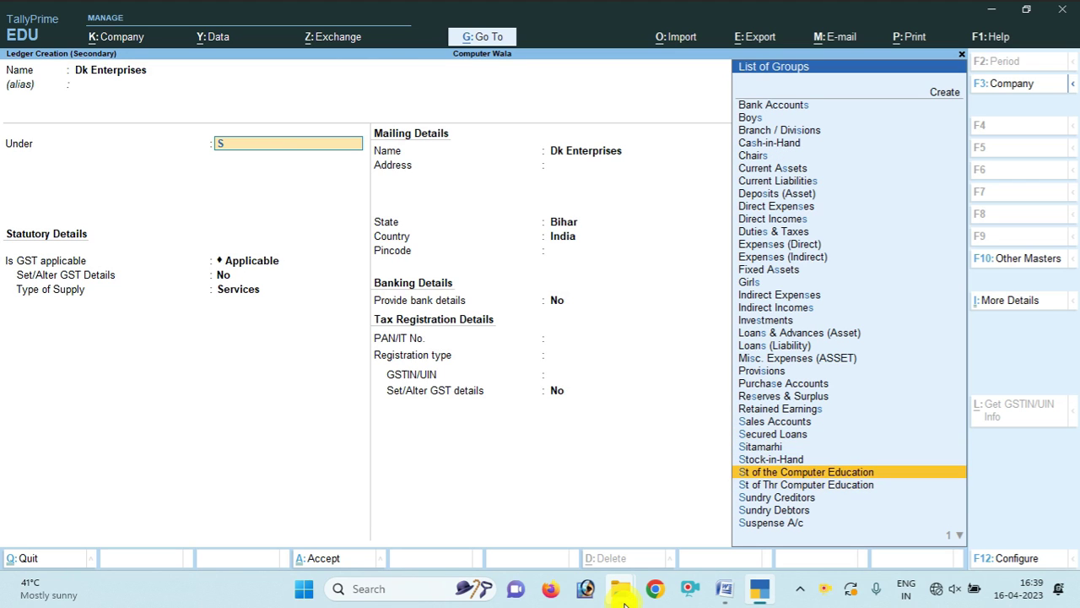
pyautogui.press('Up')
pyautogui.press('Up')
pyautogui.press('Up')
pyautogui.press('Down')
pyautogui.press('Down')
pyautogui.press('Down')
pyautogui.press('Down')
pyautogui.press('Down')
pyautogui.press('Down')
pyautogui.press('Down')
pyautogui.press('Down')
pyautogui.press('Down')
pyautogui.press('Down')
pyautogui.press('Down')
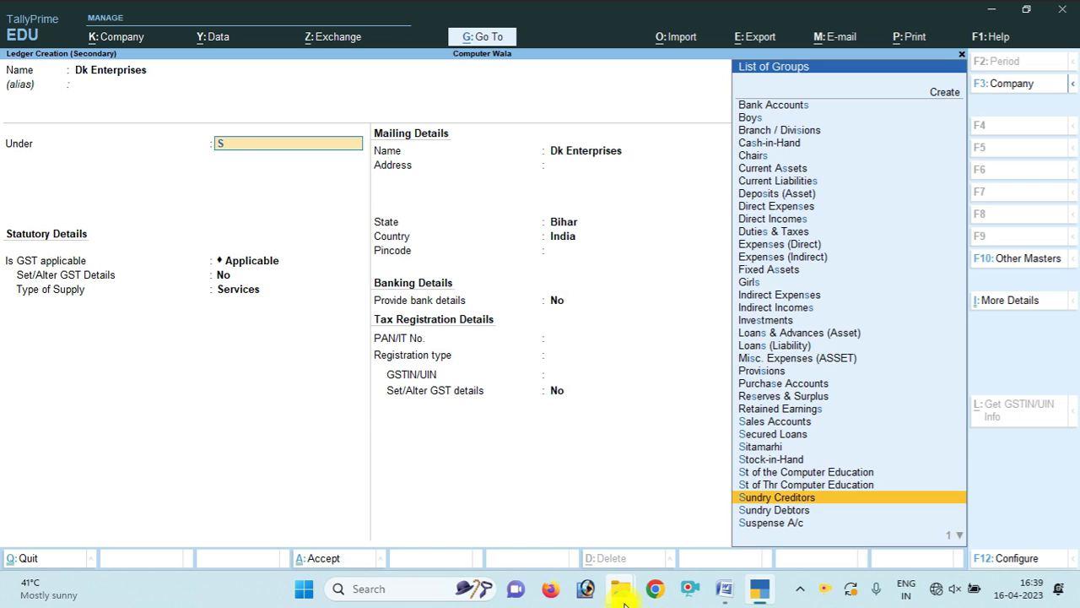
pyautogui.press('Return')
pyautogui.hotkey('ctrl', 'a')
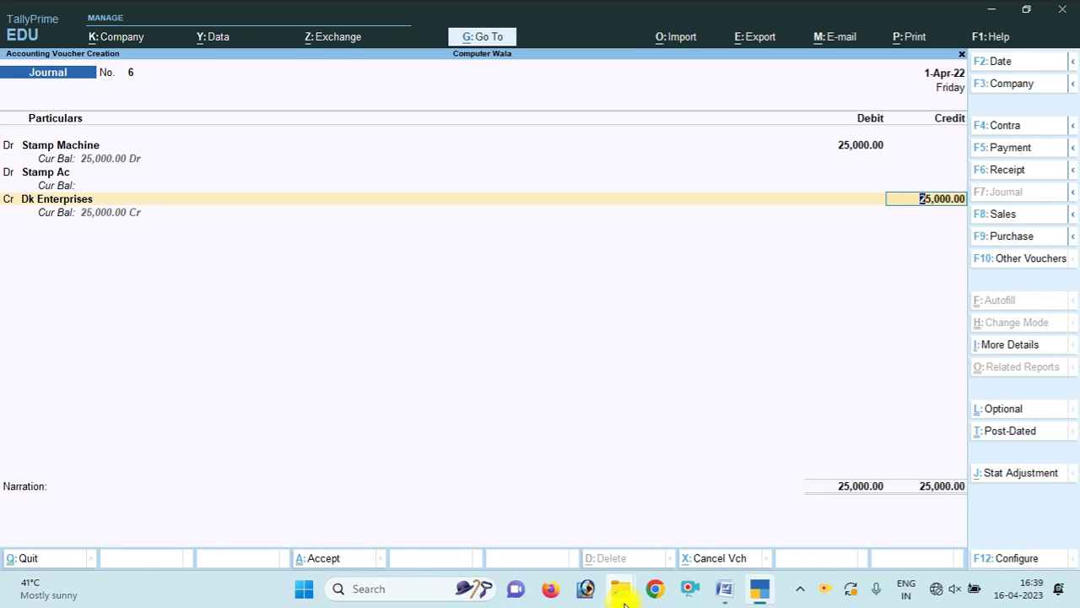
# Step: Check the stamp accessories price in the Word notes and, back in TallyPrime, debit Stamp Ac with 1,500
pyautogui.press('BackSpace')
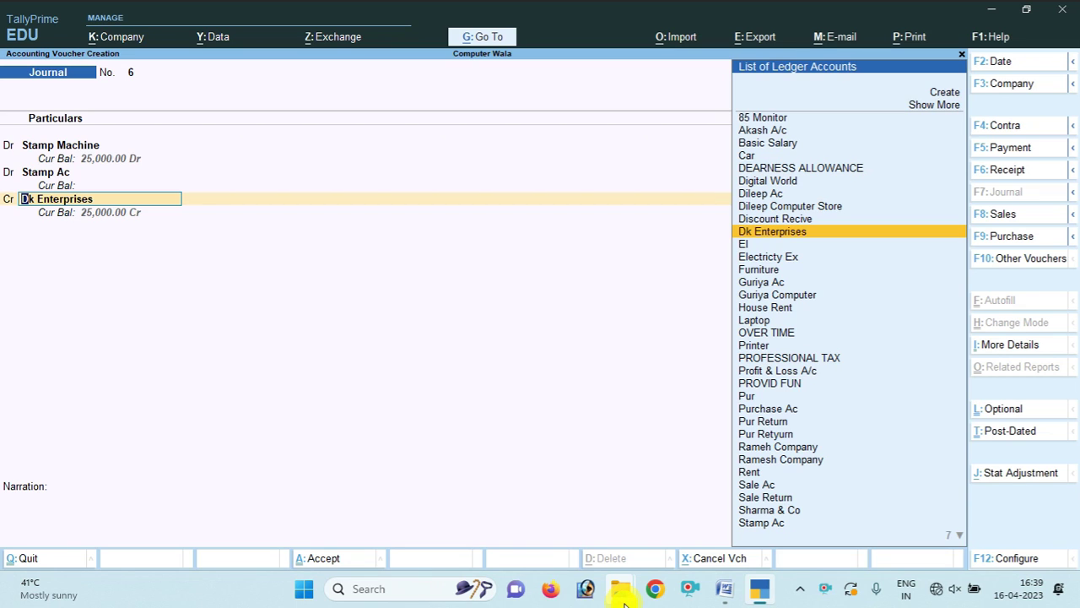
pyautogui.press('BackSpace')
pyautogui.press('BackSpace')
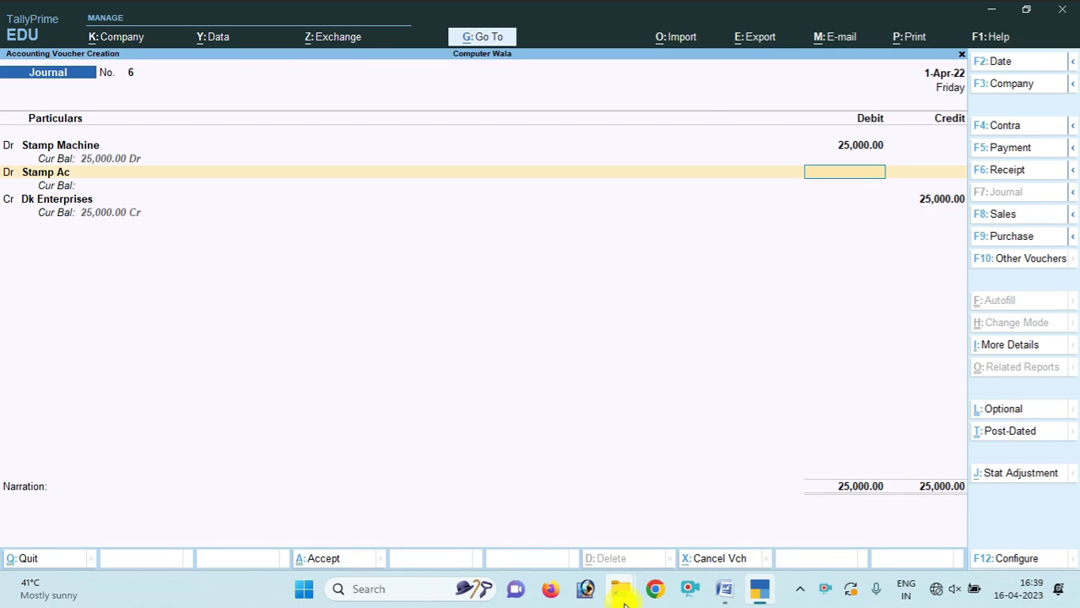
pyautogui.click(757, 589)
pyautogui.moveTo(736, 591)
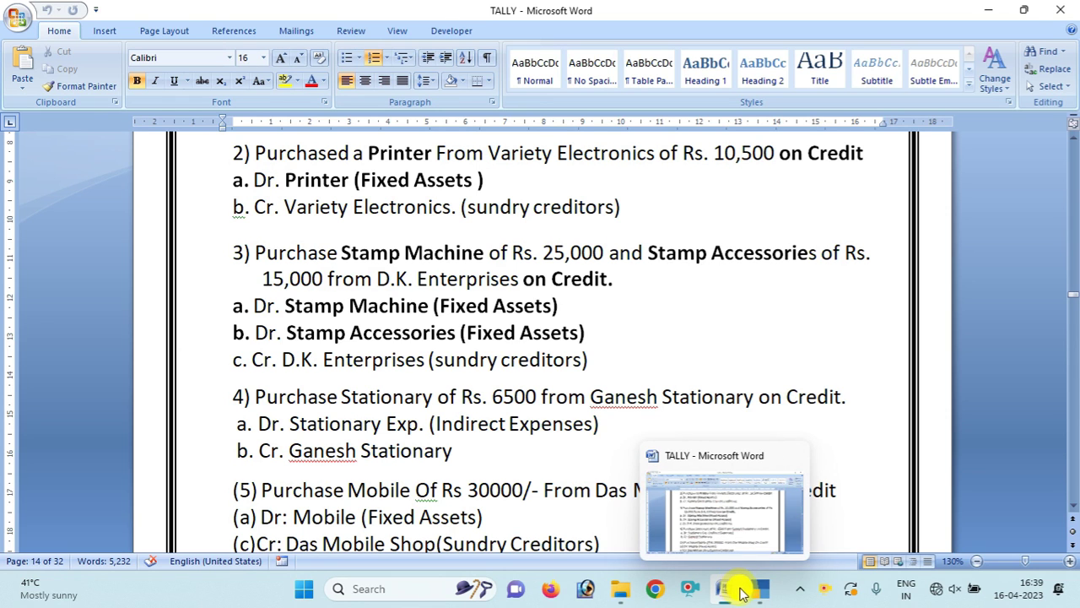
pyautogui.click(755, 589)
pyautogui.write('1500')
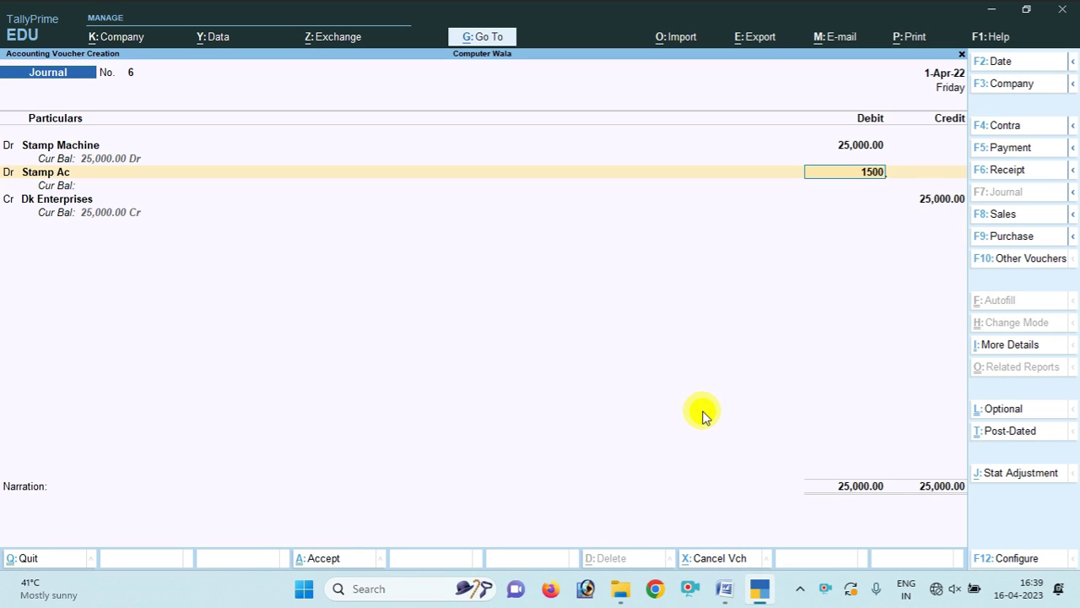
pyautogui.press('Return')
# Step: Credit Dk Enterprises with 26,500 On Account, enter the narration "Being Goods Pur" and save the journal voucher
pyautogui.press('Return')
pyautogui.press('Return')
pyautogui.press('Return')
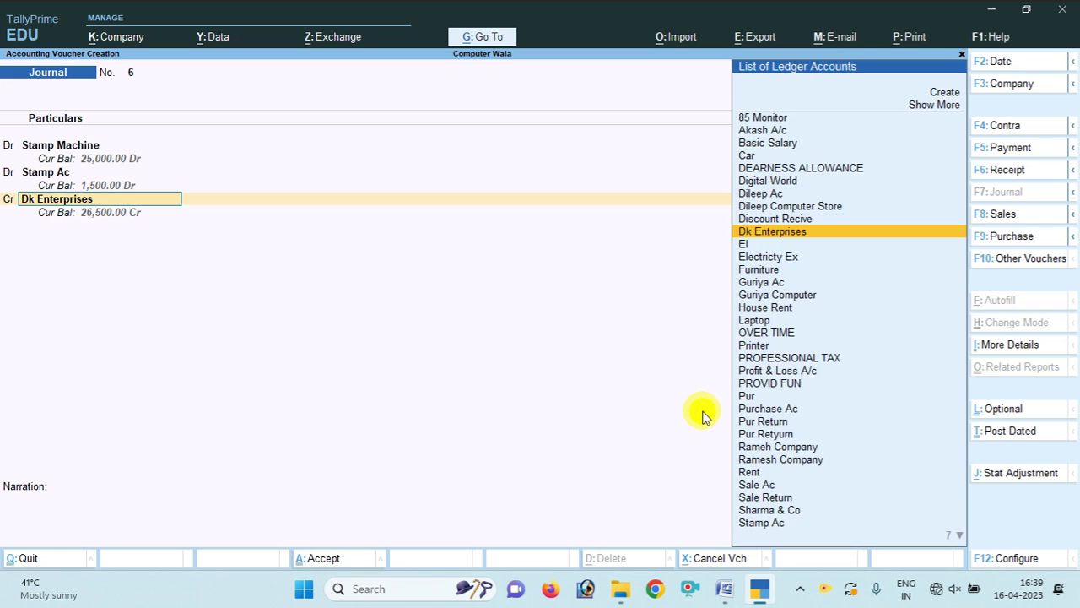
pyautogui.press('Return')
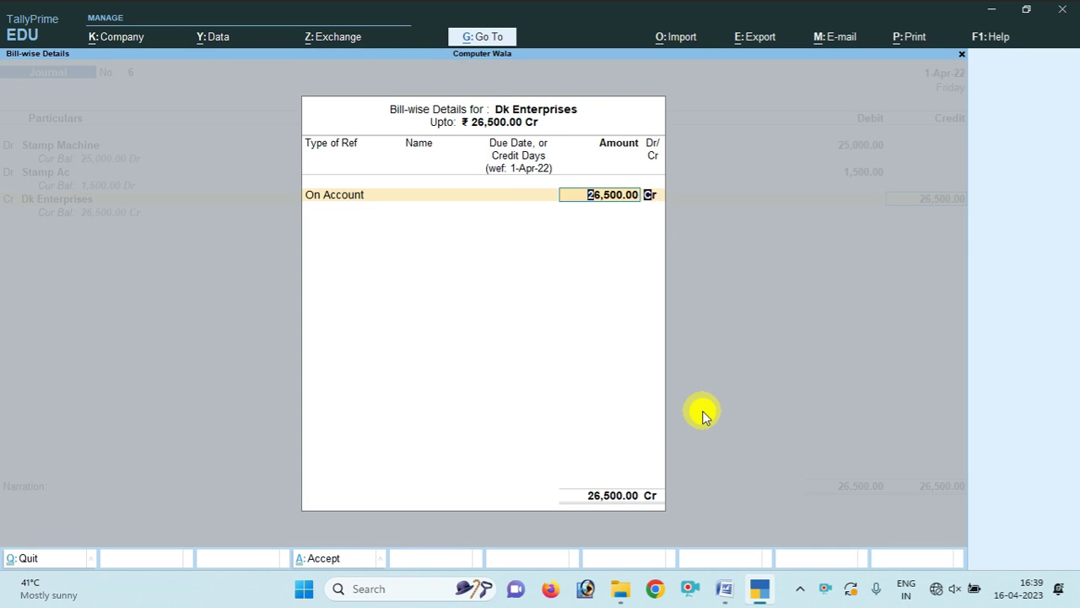
pyautogui.press('Return')
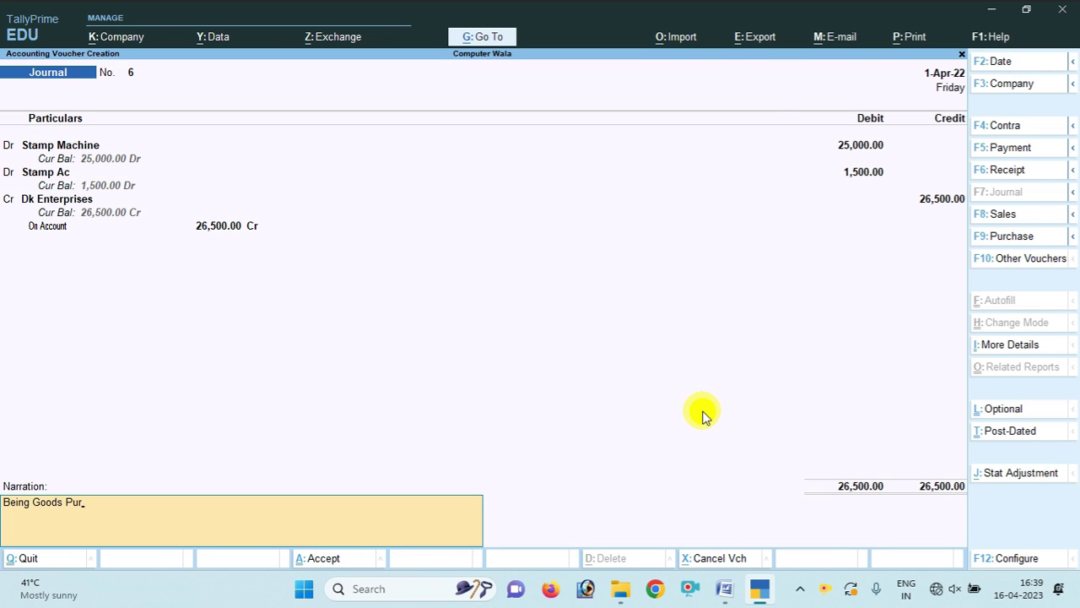
pyautogui.press('Return')
pyautogui.press('Return')
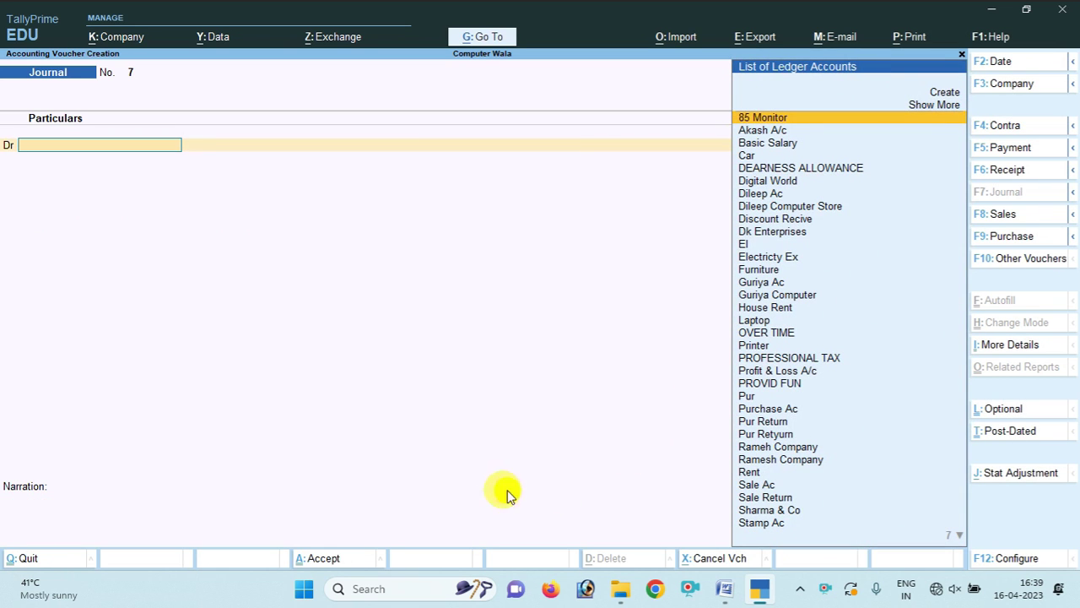
# Step: Look up the stationery purchase in the Word notes and, back in TallyPrime, start a debit-line ledger named Stationary
pyautogui.click(731, 589)
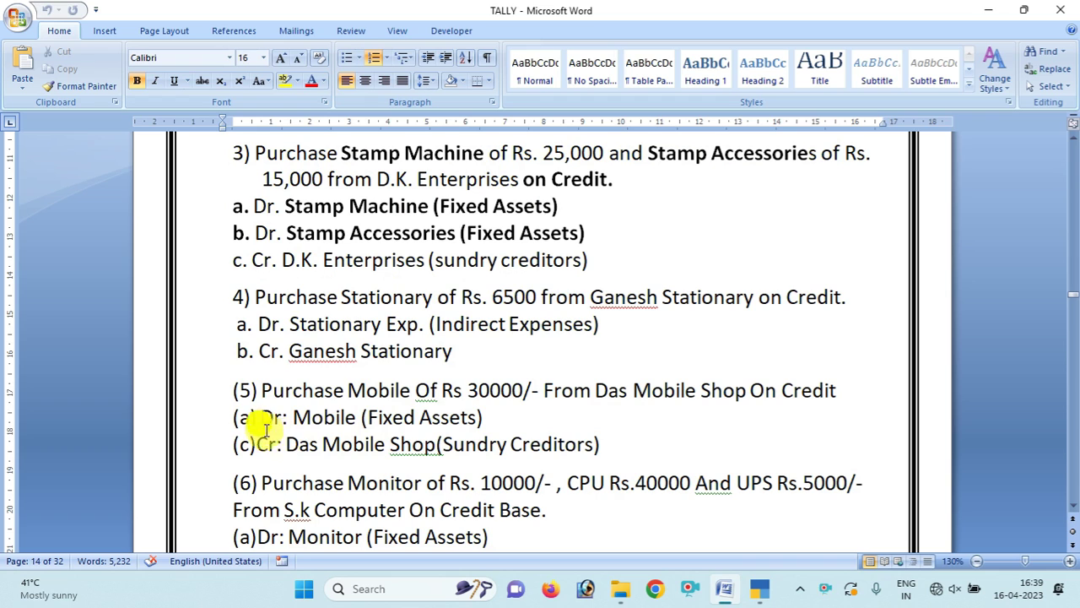
pyautogui.moveTo(254, 297); pyautogui.dragTo(537, 299)
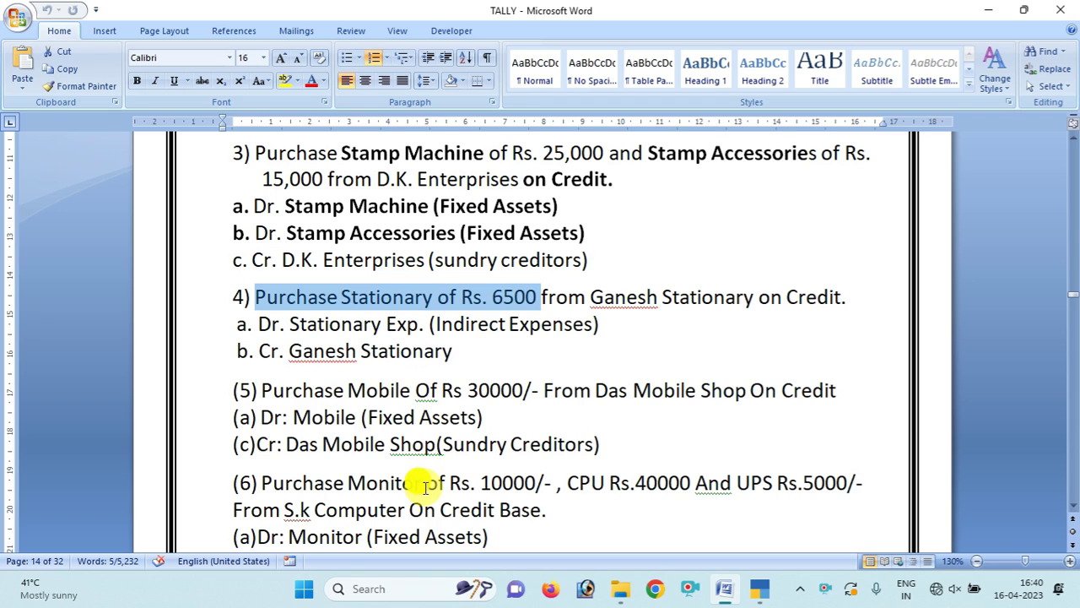
pyautogui.click(764, 588)
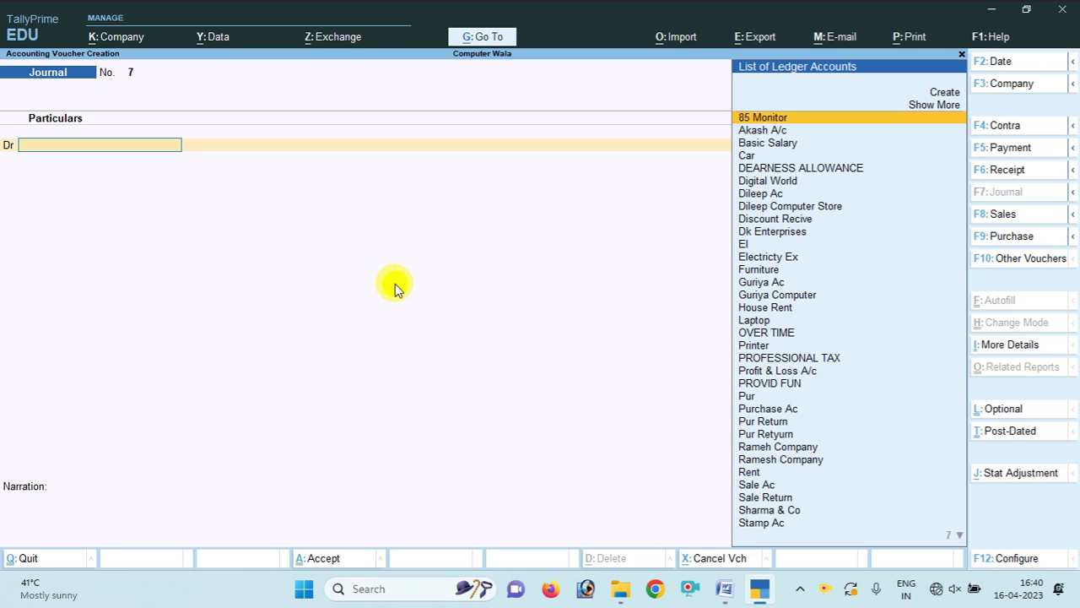
pyautogui.press('Up')
pyautogui.press('Up')
pyautogui.press('Return')
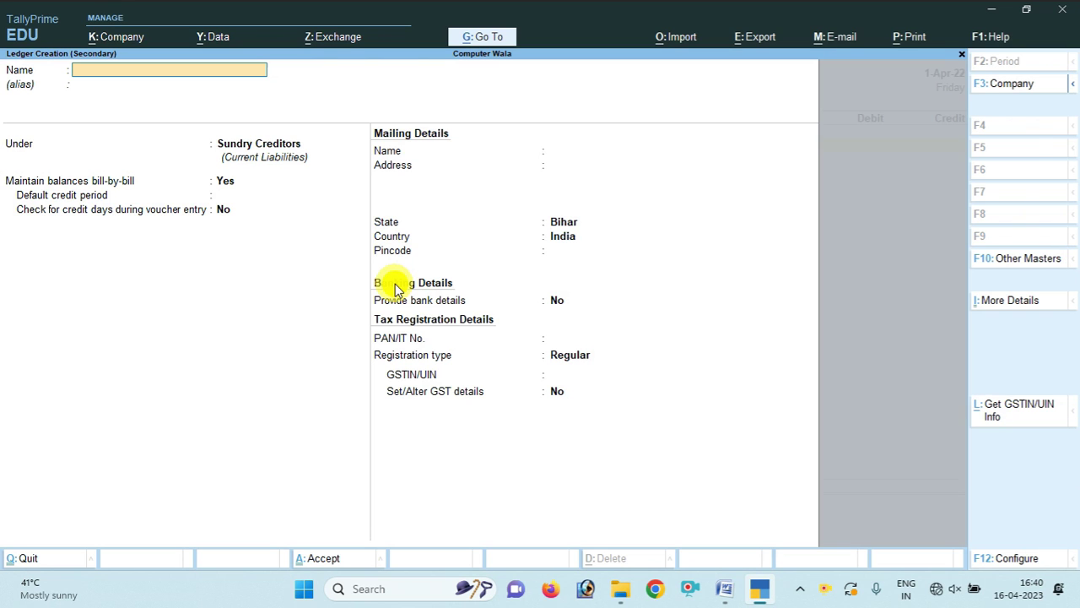
pyautogui.write('ionary')
pyautogui.press('Return')
# Step: Place the Stationary ledger under Fixed Assets, keep GST Applicable, and save it
pyautogui.press('Up')
pyautogui.press('Up')
pyautogui.press('Up')
pyautogui.press('Up')
pyautogui.press('Up')
pyautogui.press('Up')
pyautogui.press('Up')
pyautogui.press('Up')
pyautogui.press('Up')
pyautogui.press('Up')
pyautogui.press('Up')
pyautogui.press('Up')
pyautogui.press('Up')
pyautogui.press('Up')
pyautogui.press('Up')
pyautogui.press('Up')
pyautogui.press('Up')
pyautogui.press('Up')
pyautogui.press('Up')
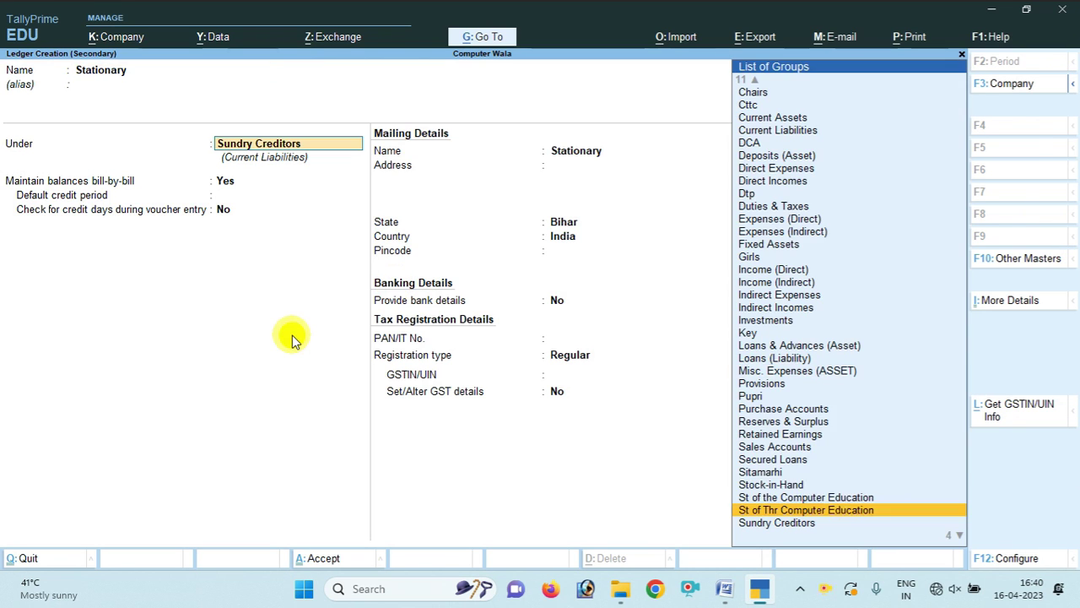
pyautogui.press('Return')
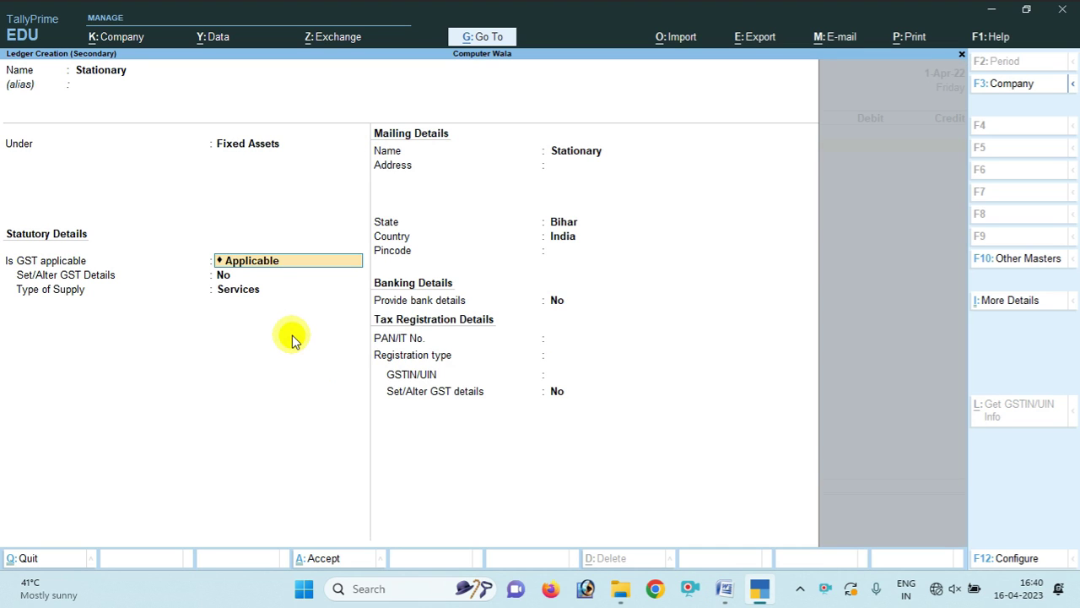
pyautogui.hotkey('ctrl', 'a')
pyautogui.hotkey('ctrl', 'a')
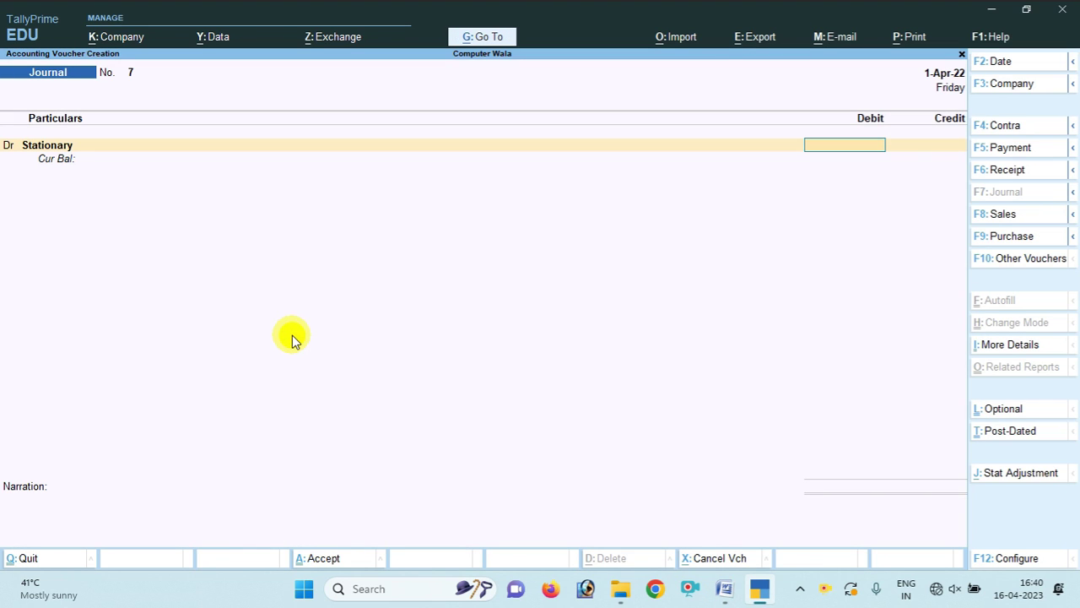
# Step: Check the stationery amount in the Word notes and, back in TallyPrime, debit Stationary with 6,500
pyautogui.click(719, 588)
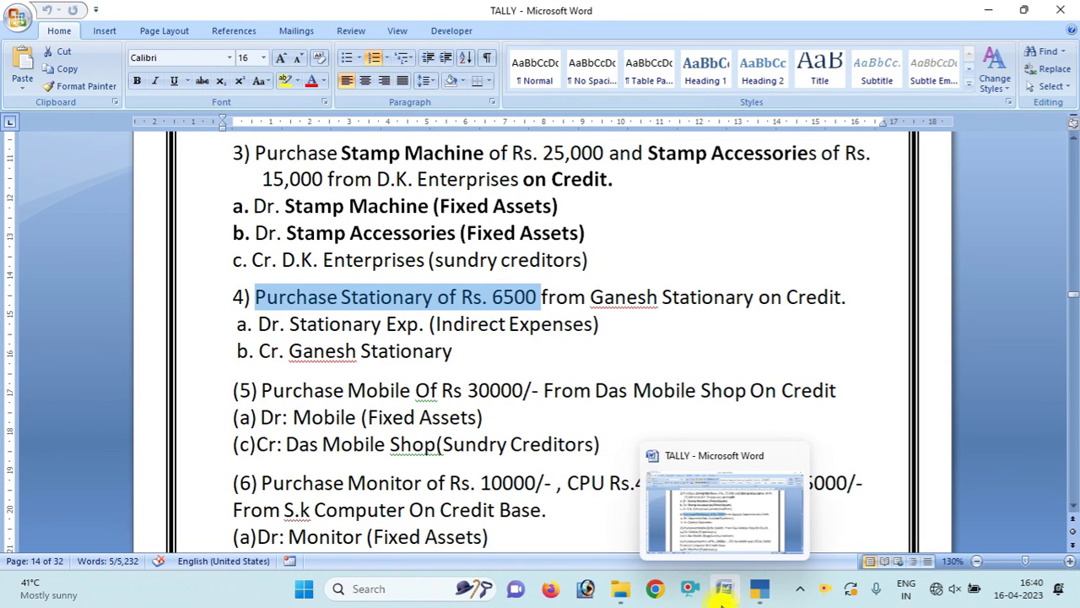
pyautogui.click(762, 591)
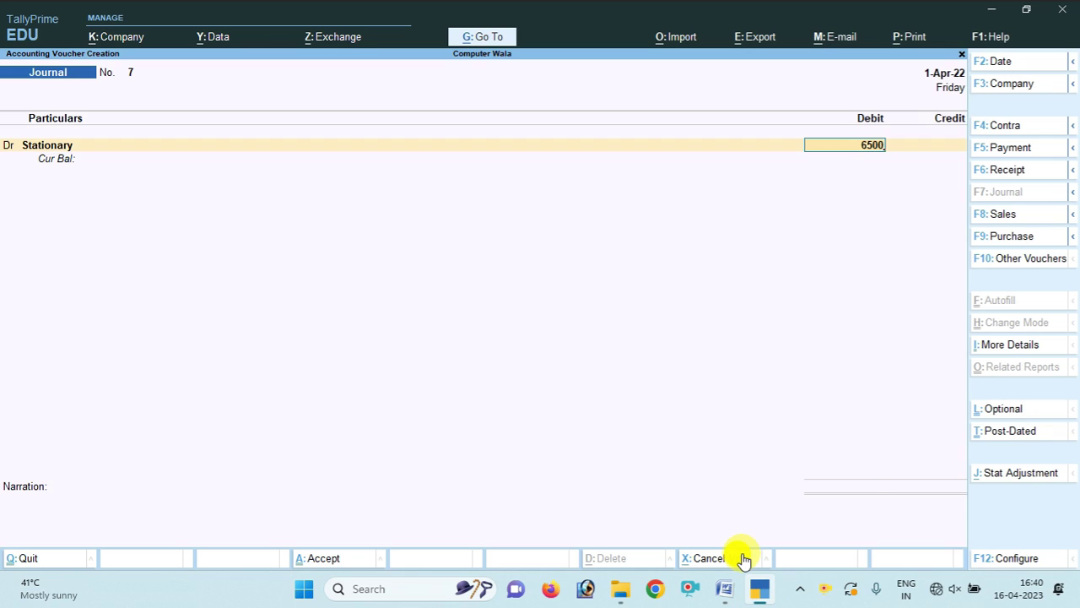
pyautogui.press('Return')
pyautogui.press('Return')
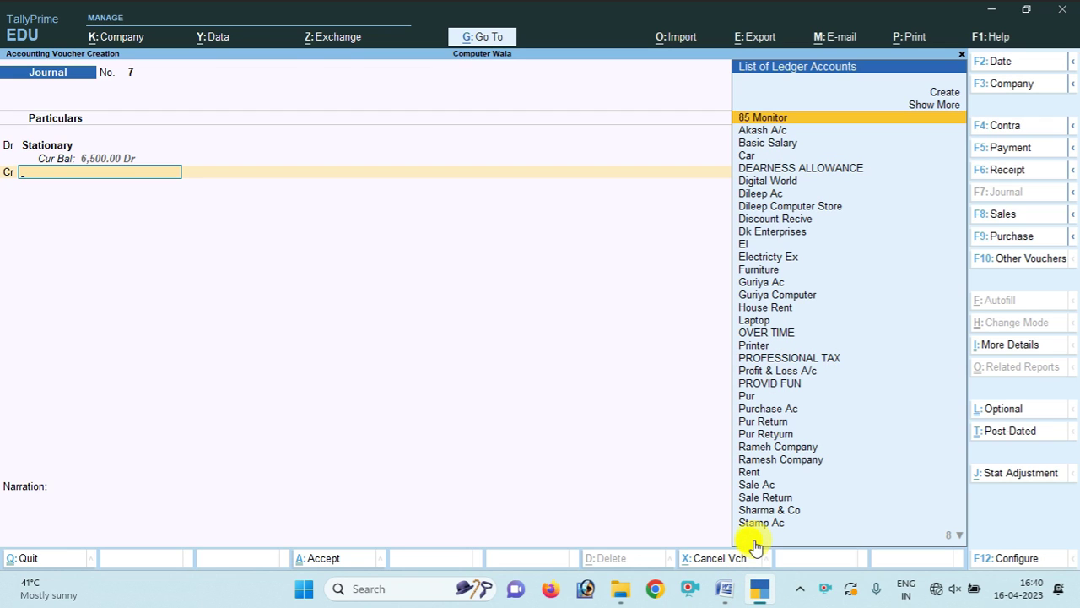
# Step: Create a Ganesh Statinary ledger under Sundry Creditors on the voucher's credit line
pyautogui.press('Up')
pyautogui.press('Up')
pyautogui.press('Return')
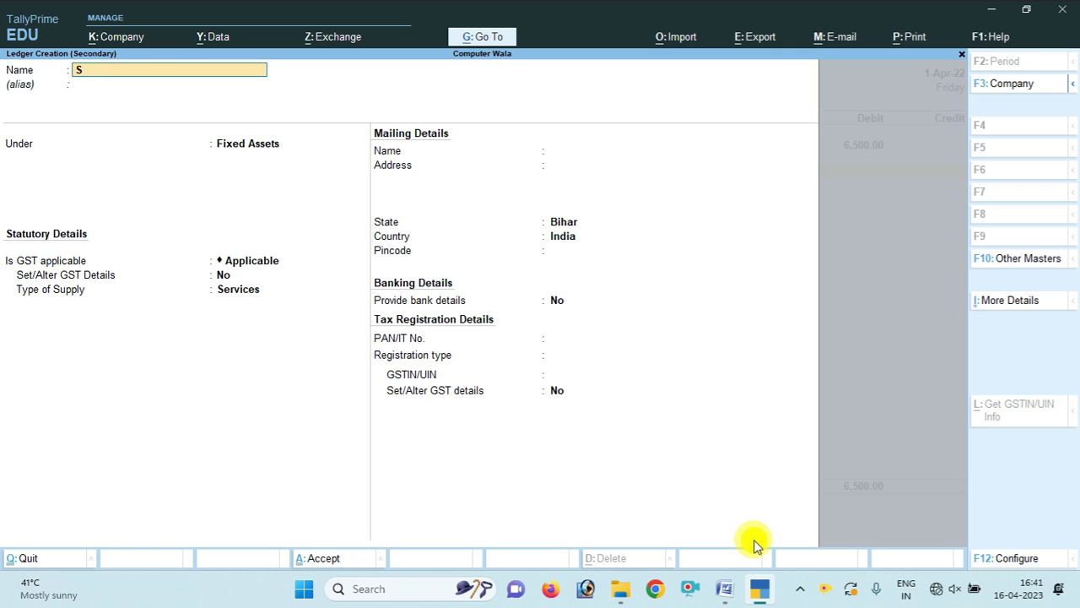
pyautogui.write('Ganesh Statinary')
pyautogui.press('Return')
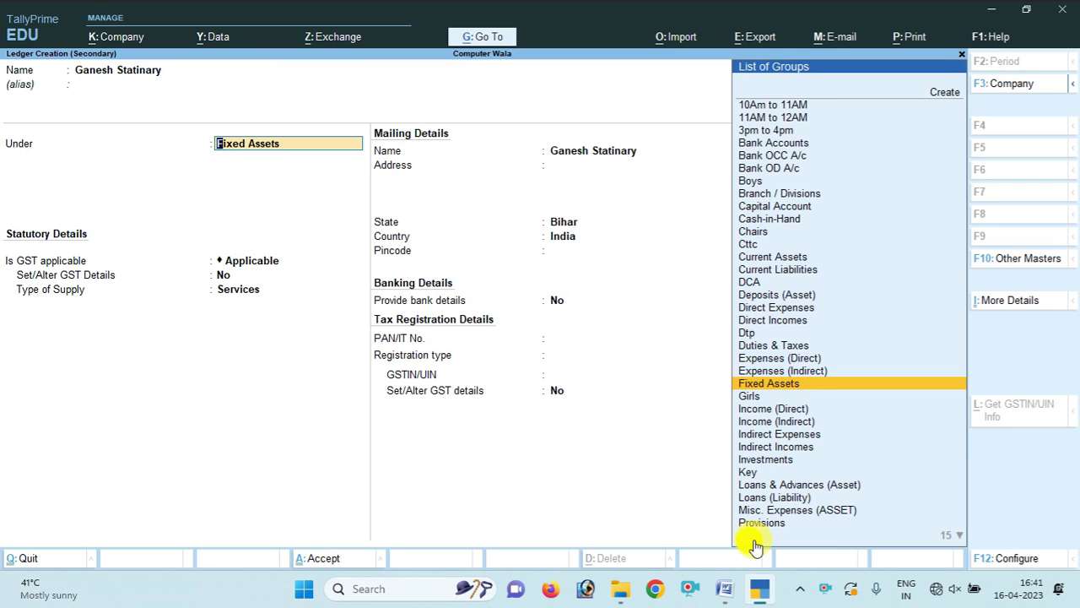
pyautogui.write('Su')
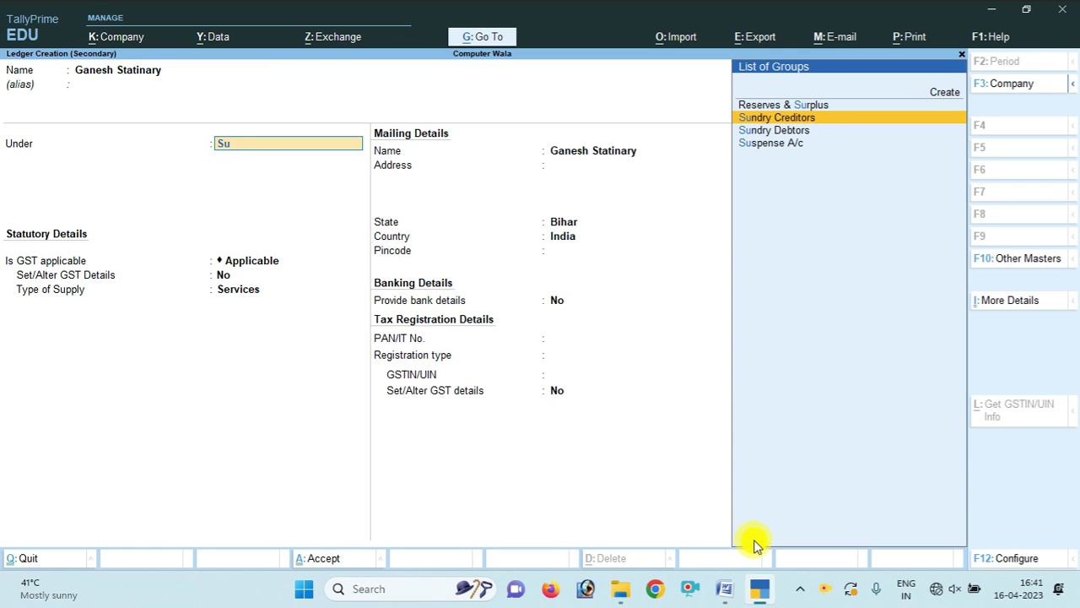
pyautogui.press('Return')
pyautogui.hotkey('ctrl', 'a')
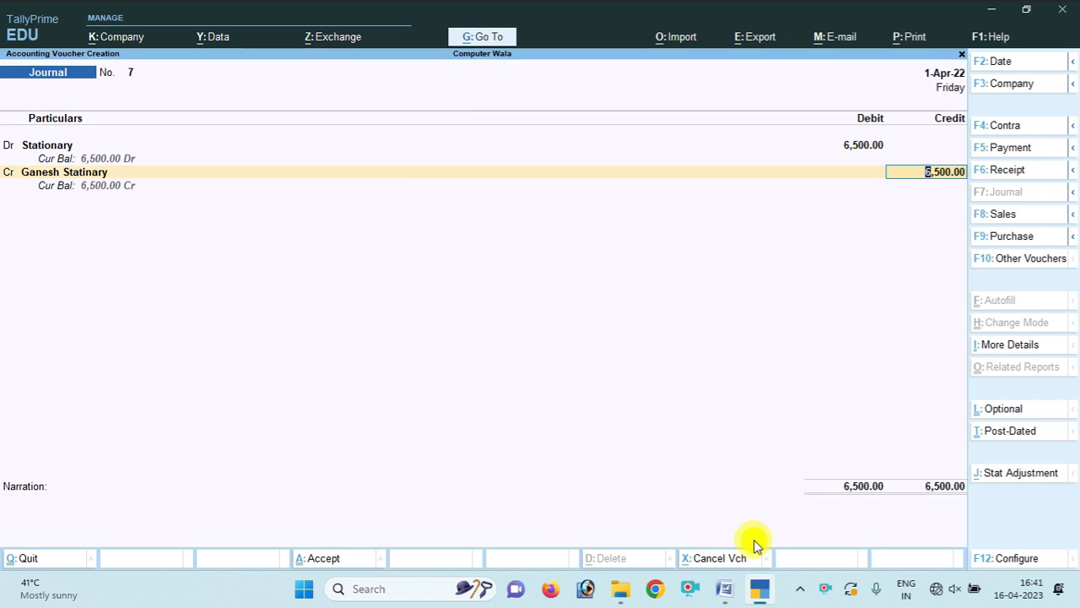
# Step: Credit Ganesh Statinary with 6,500 On Account and save the journal voucher without a narration
pyautogui.press('Return')
pyautogui.press('Return')
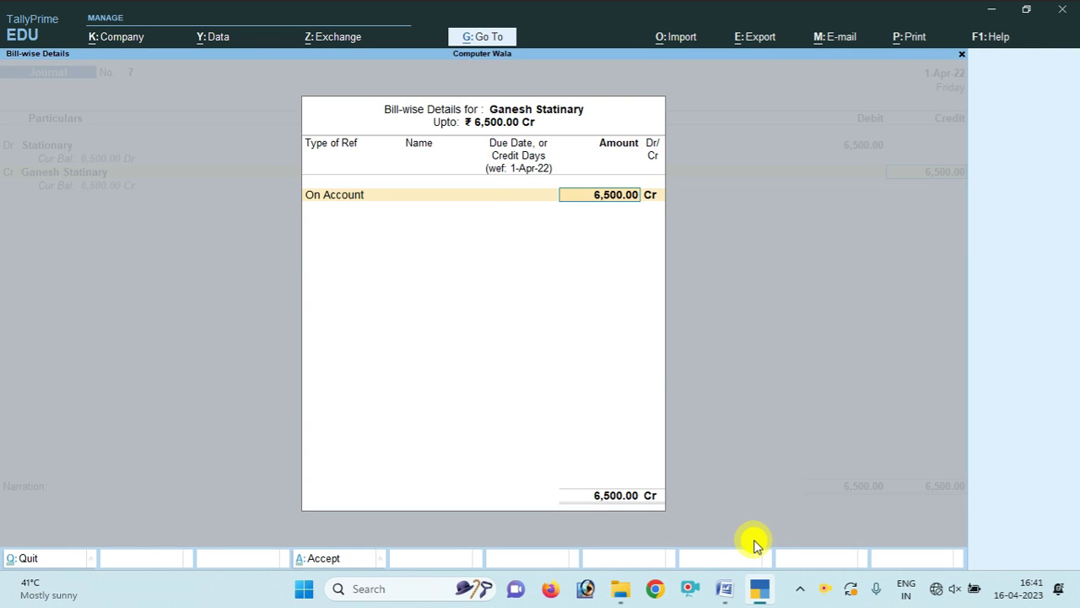
pyautogui.press('Return')
pyautogui.press('Return')
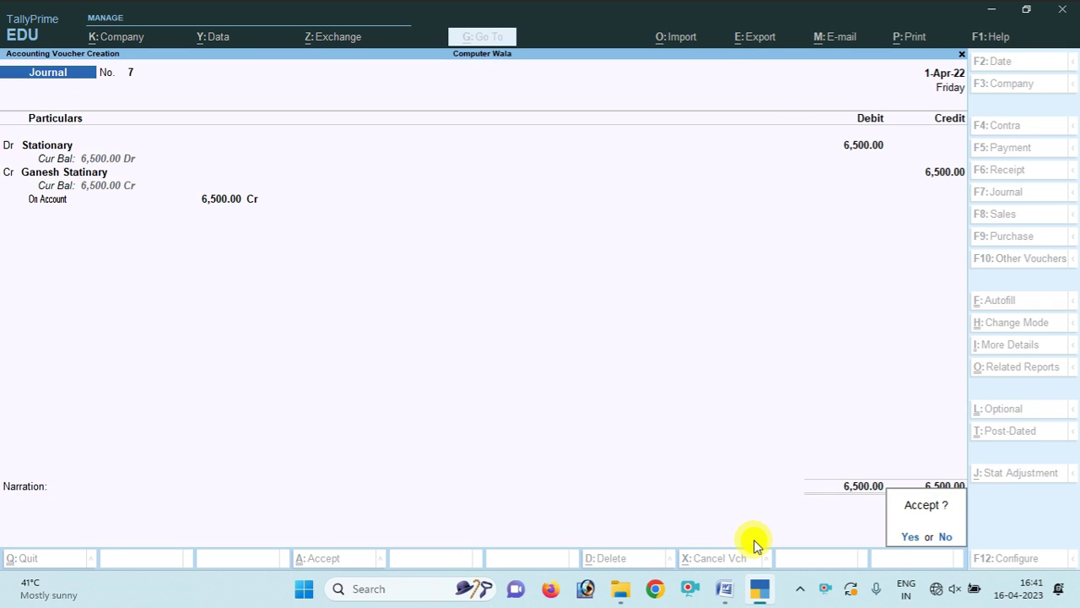
pyautogui.press('Return')
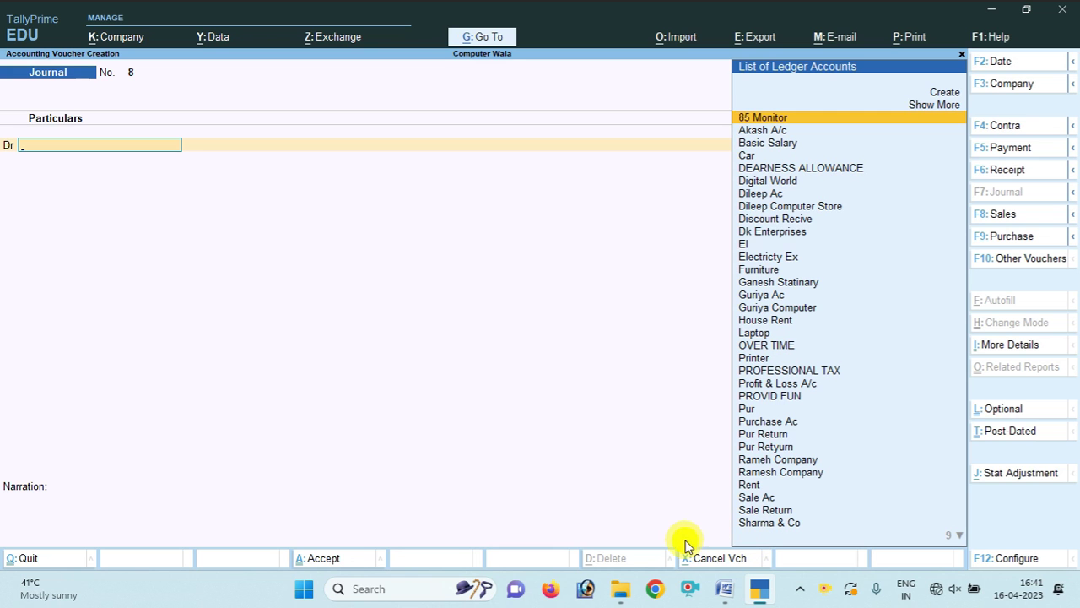
# Step: Switch to the Word notes and review the remaining credit purchase entries and their debit and credit ledgers
pyautogui.click(725, 588)
pyautogui.scroll(-1, 390, 422)
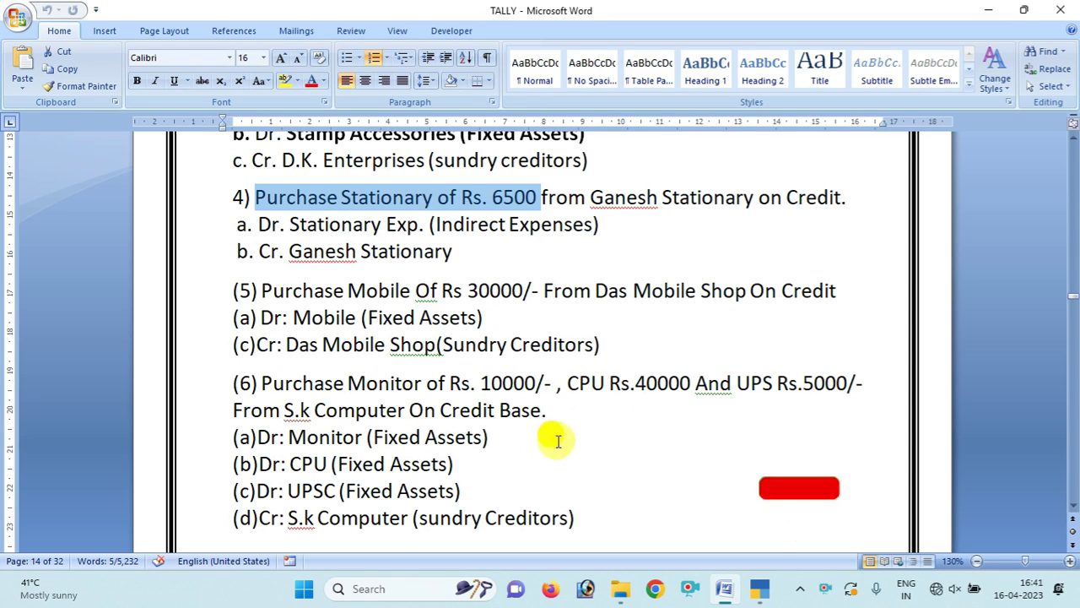
pyautogui.scroll(1, 282, 485)
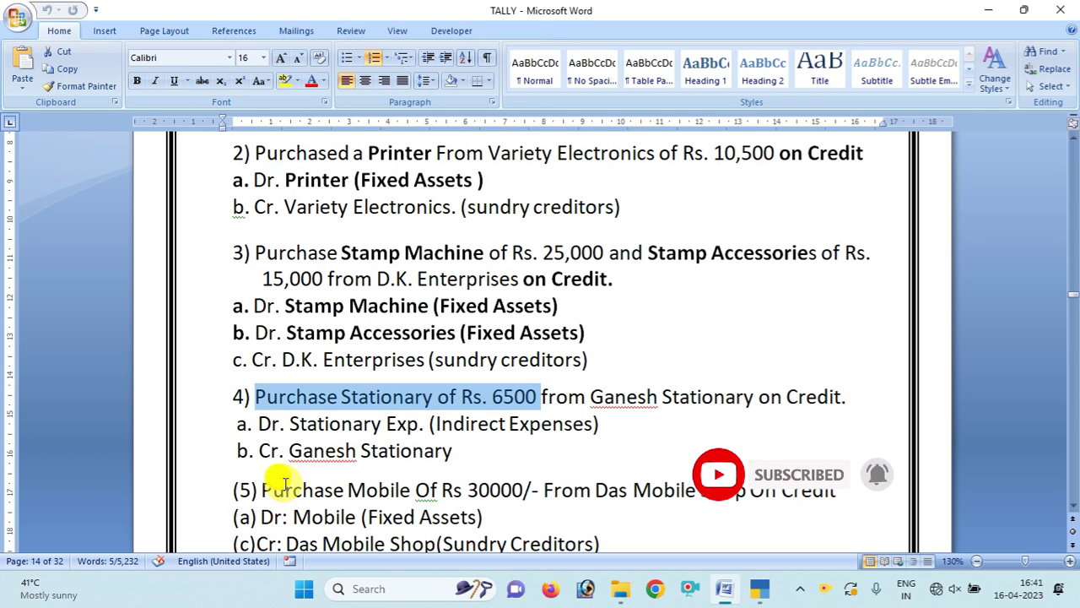
pyautogui.scroll(1, 270, 485)
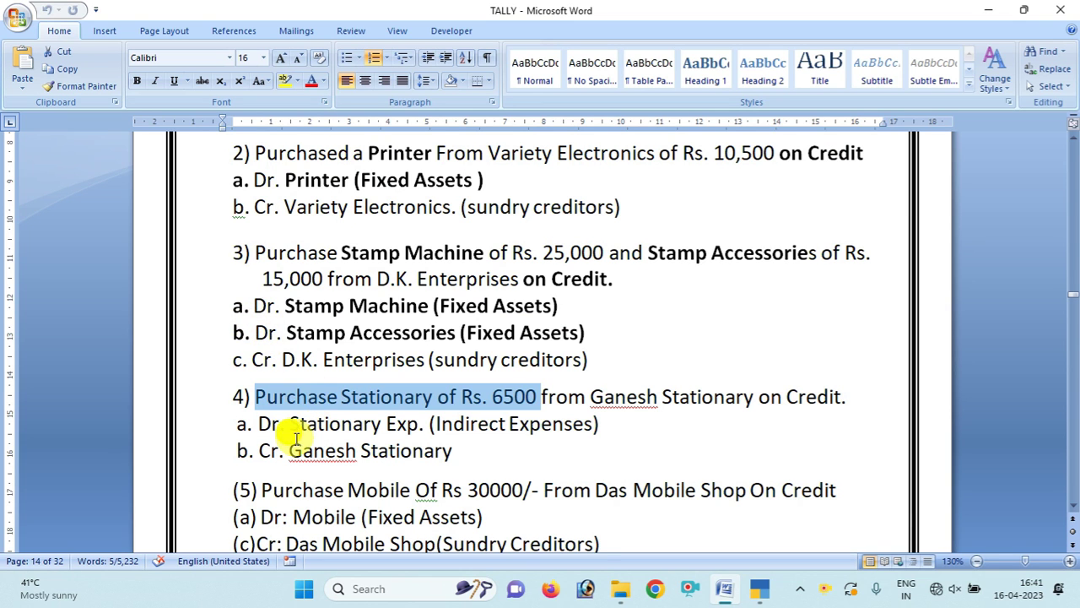
pyautogui.scroll(-4, 298, 410)
pyautogui.scroll(3, 330, 408)
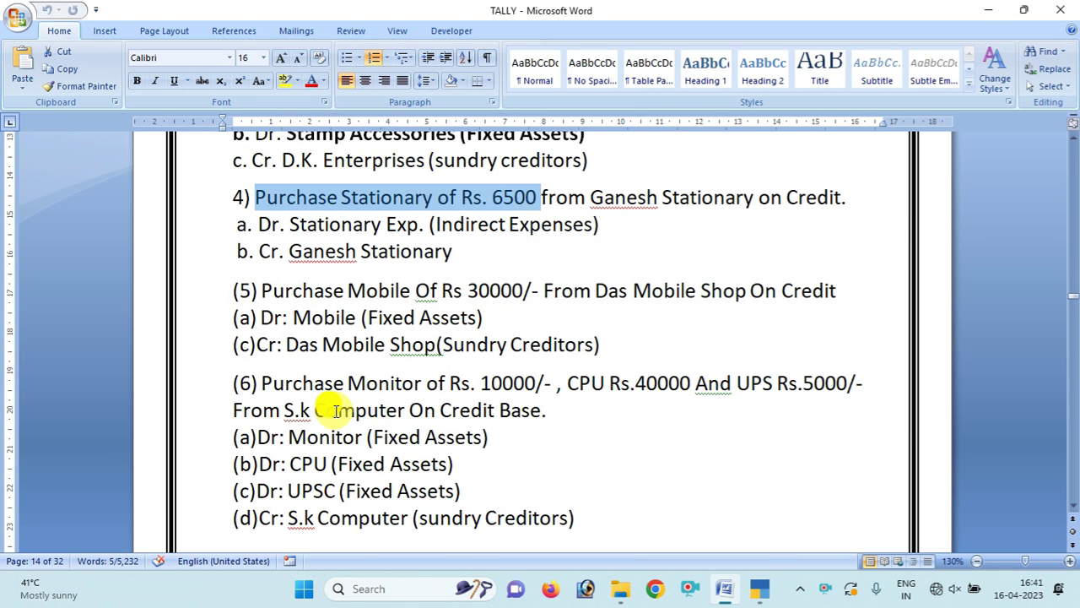